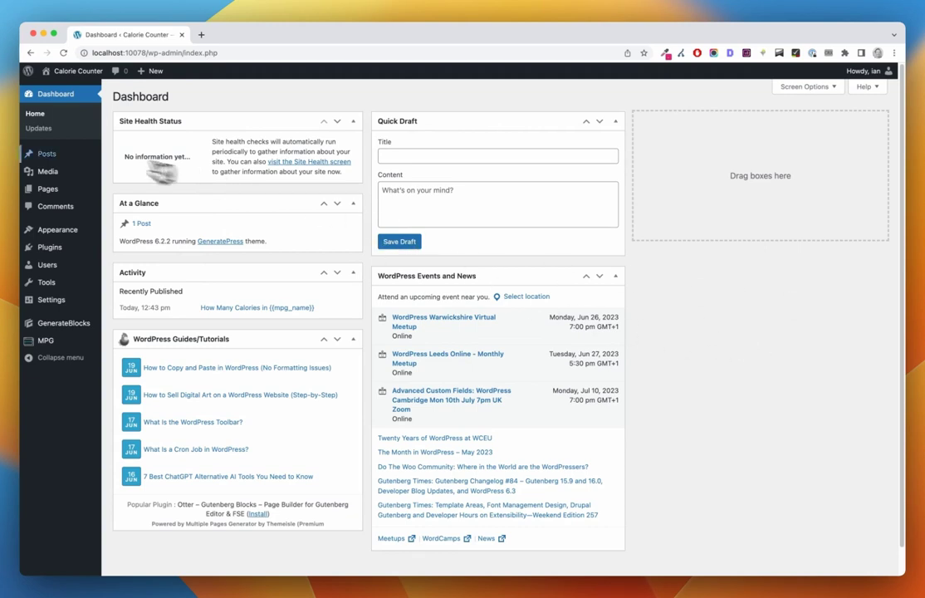
# Step: Open the existing post "How Many Calories in {{mpg_name}}" for editing
pyautogui.moveTo(57, 159)
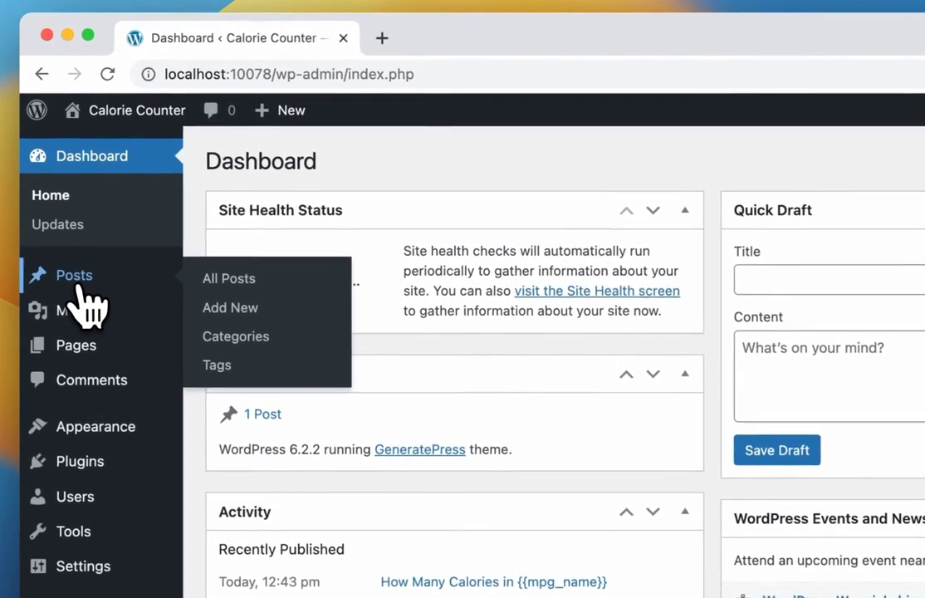
pyautogui.click(222, 280)
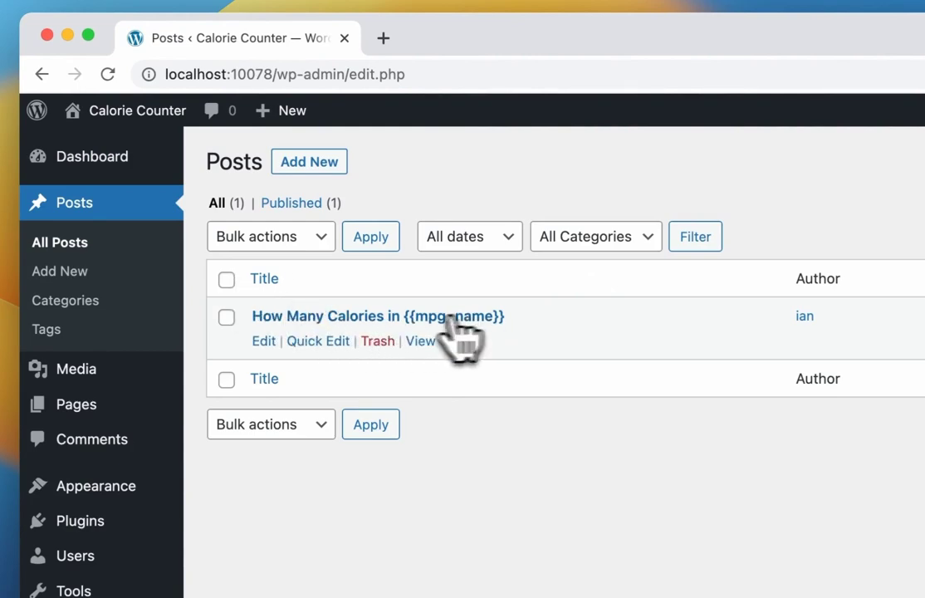
pyautogui.click(338, 321)
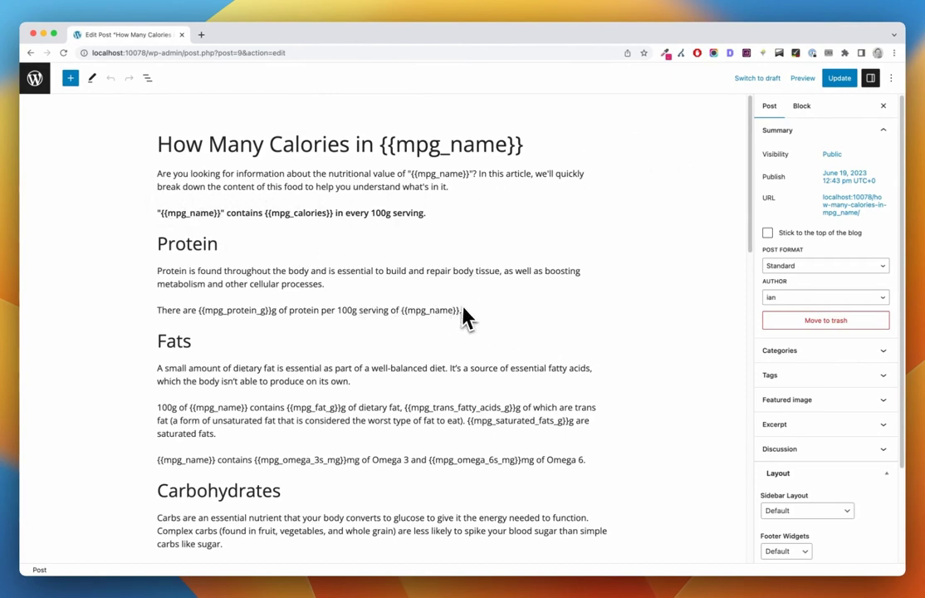
# Step: Examine the template post's placeholders, from the nutrient sections and vitamin table down to the similar foods shortcode
pyautogui.click(236, 243)
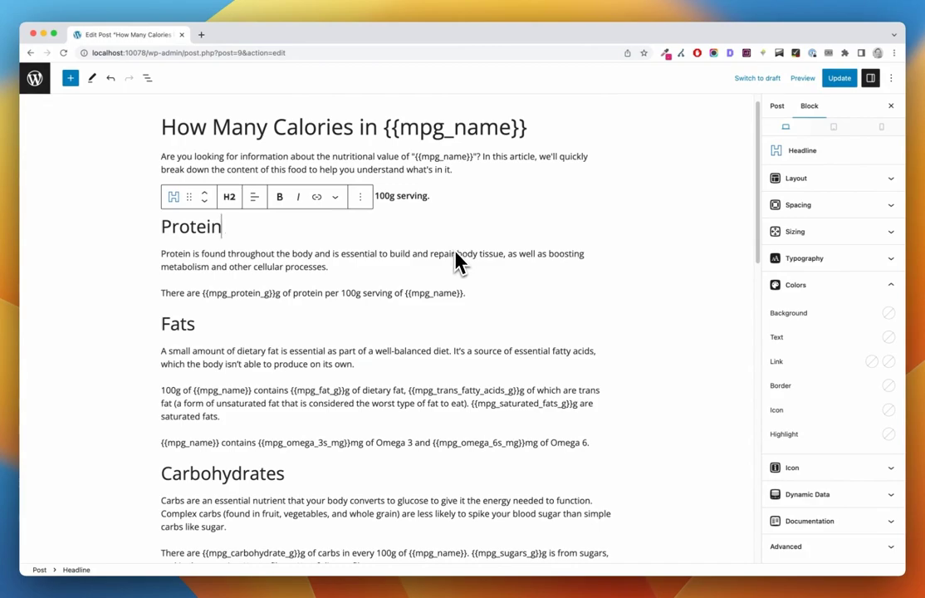
pyautogui.scroll(-5, 456, 263)
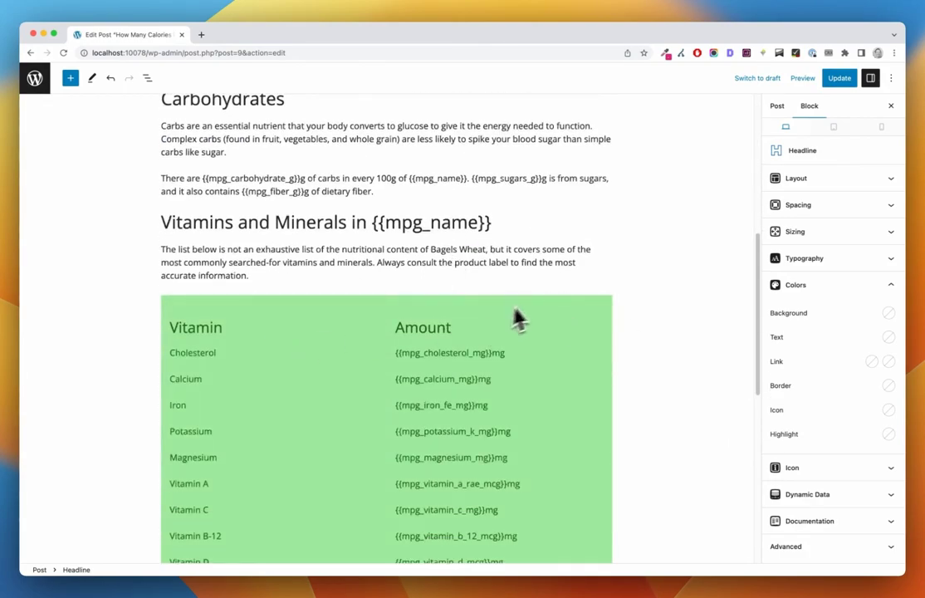
pyautogui.click(597, 316)
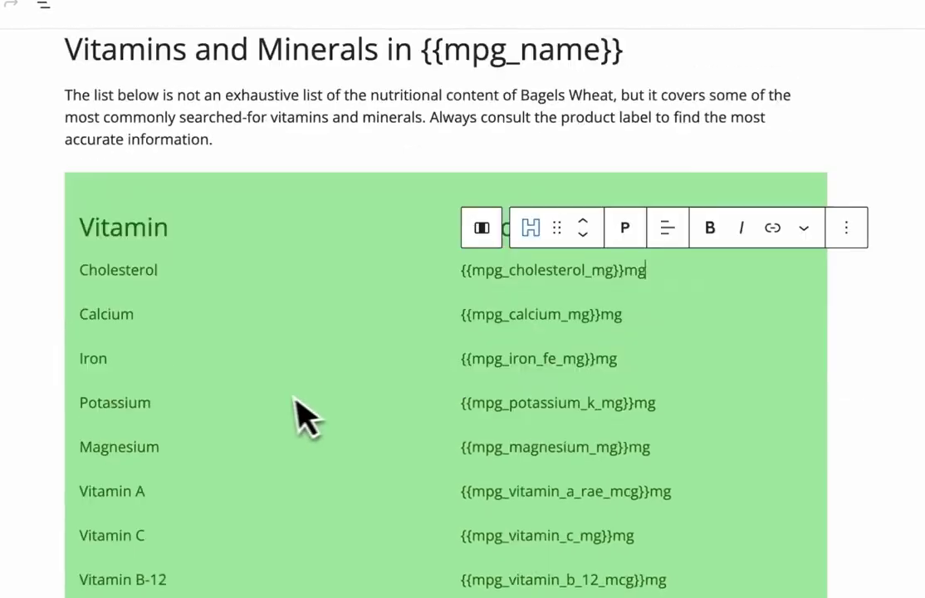
pyautogui.scroll(-3, 303, 415)
pyautogui.click(784, 452)
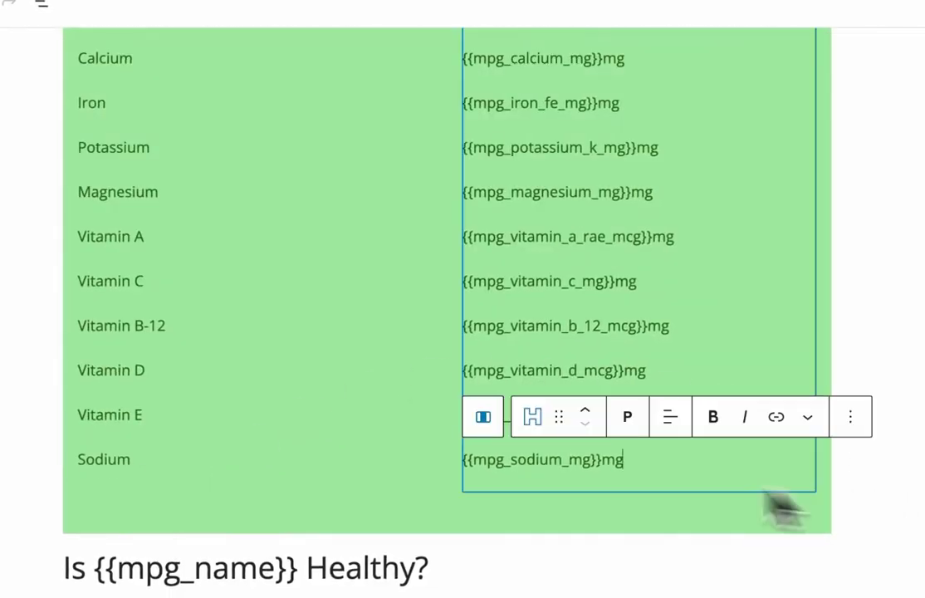
pyautogui.scroll(3, 523, 298)
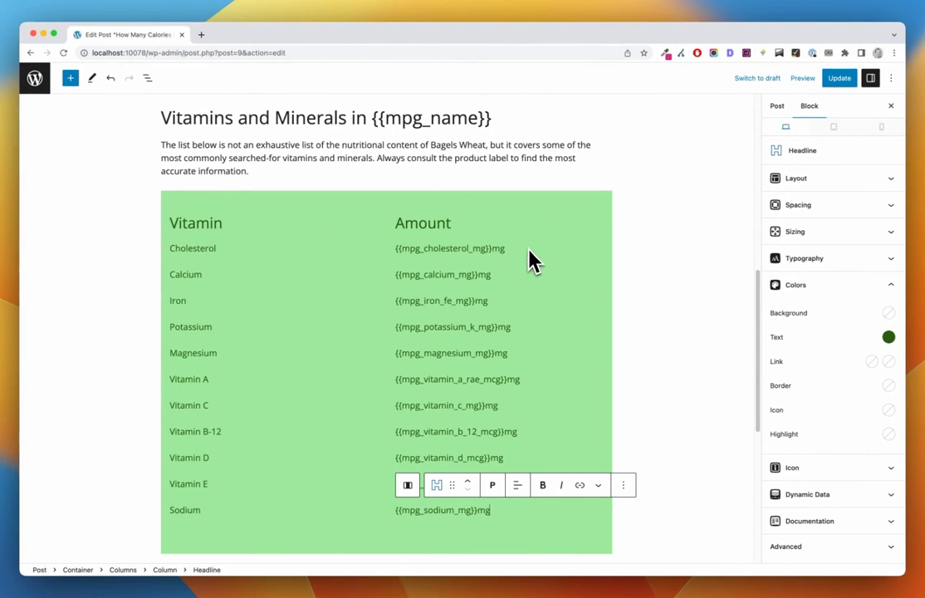
pyautogui.scroll(-3, 543, 307)
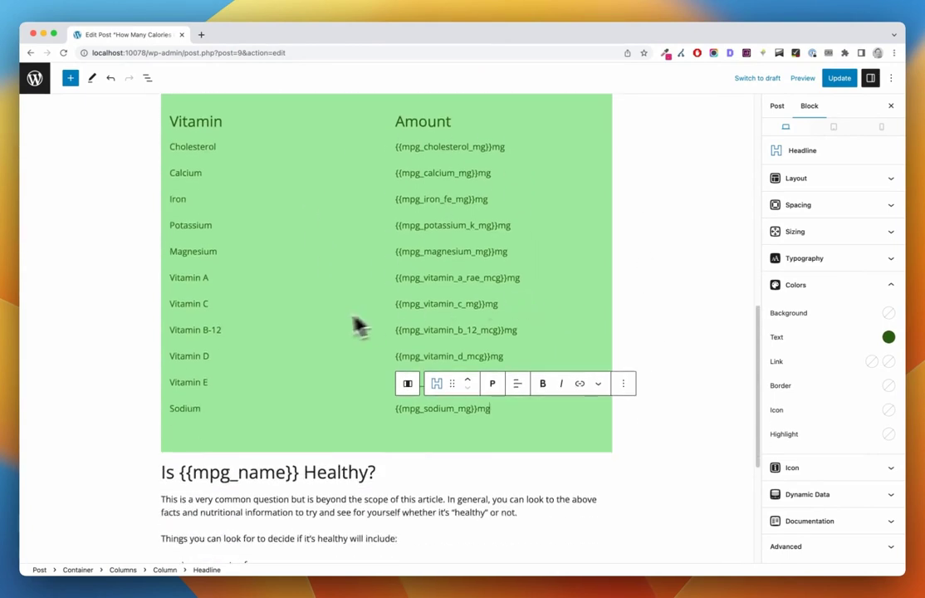
pyautogui.scroll(-6, 357, 326)
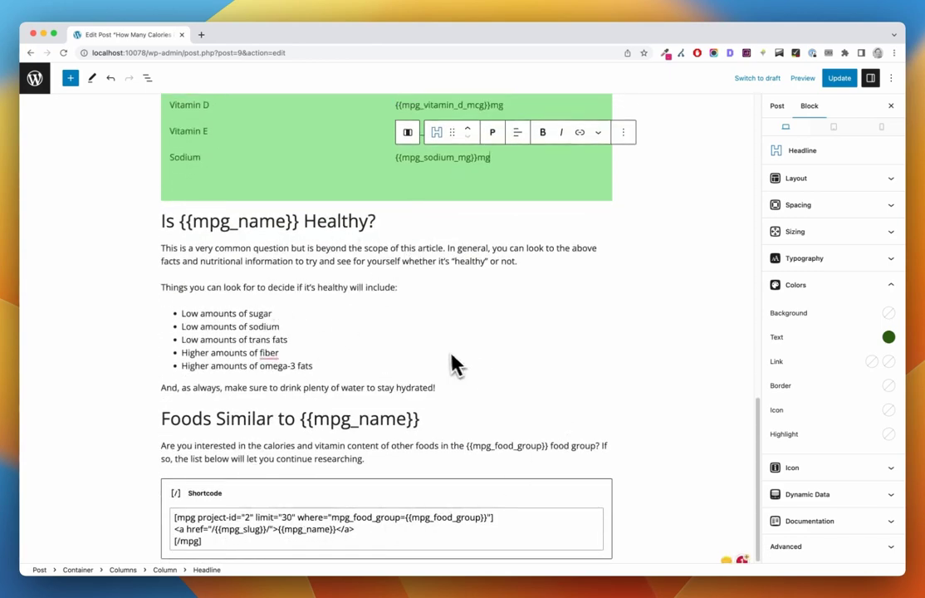
pyautogui.scroll(20, 458, 368)
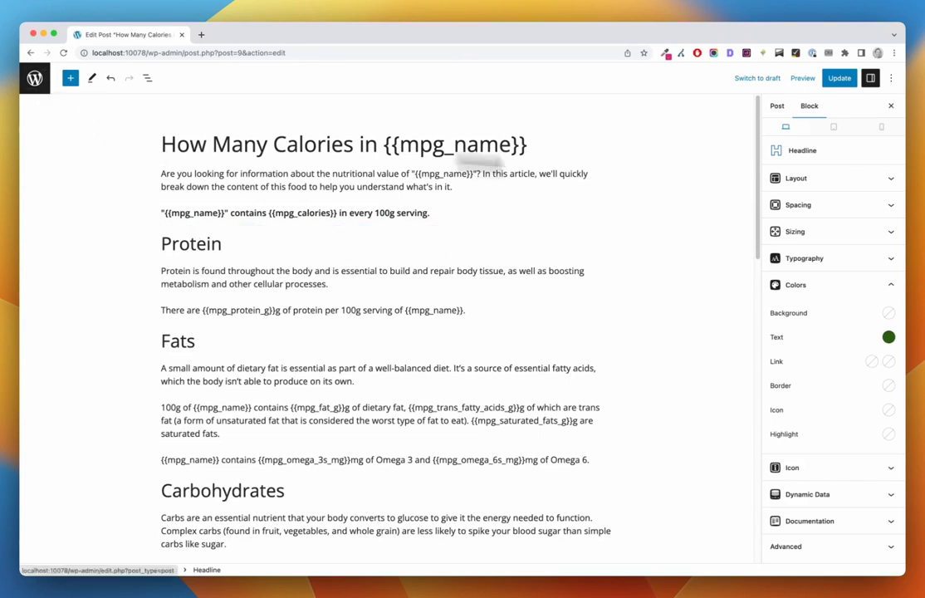
# Step: Leave the post without saving and create a new MPG project from scratch
pyautogui.click(35, 83)
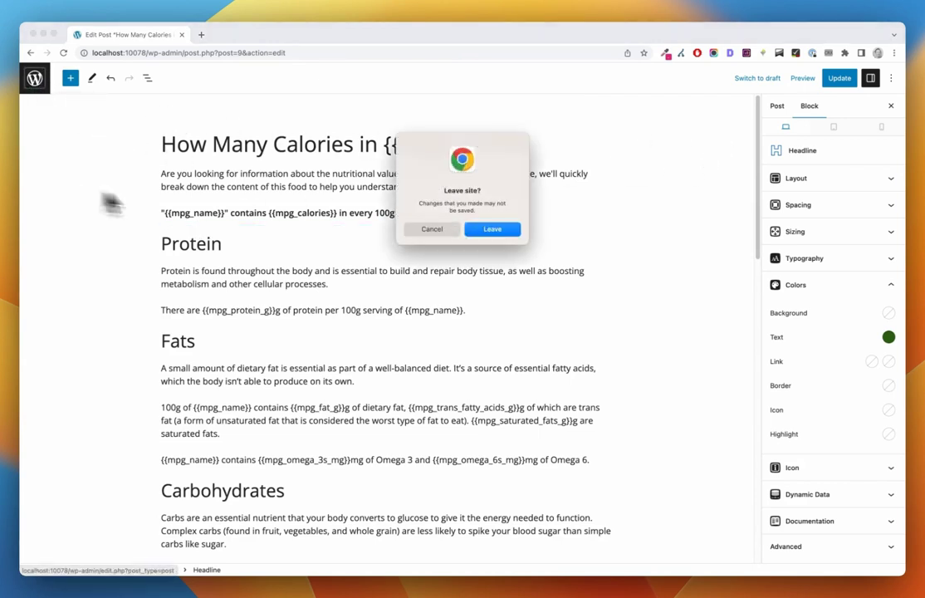
pyautogui.click(492, 229)
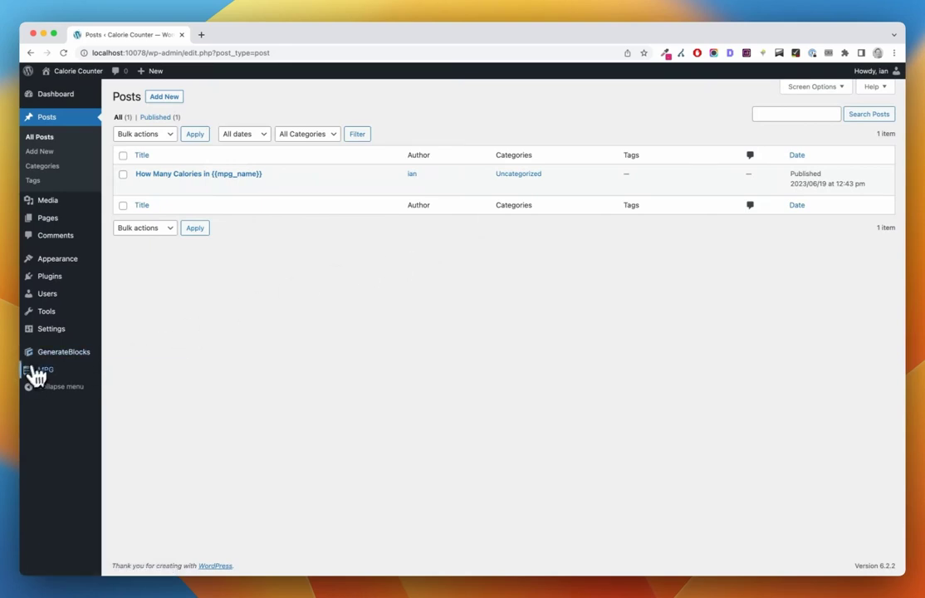
pyautogui.moveTo(54, 375)
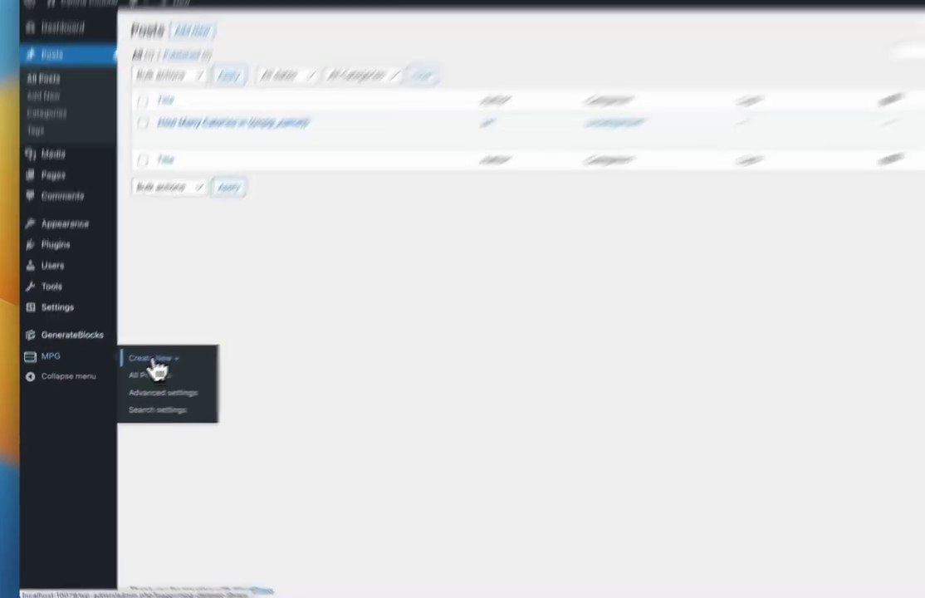
pyautogui.click(243, 305)
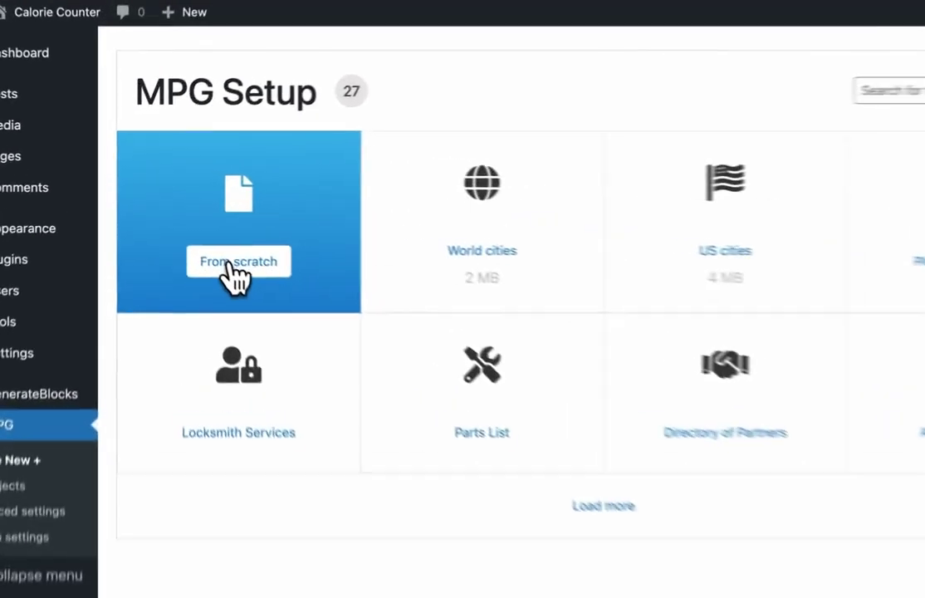
pyautogui.click(172, 208)
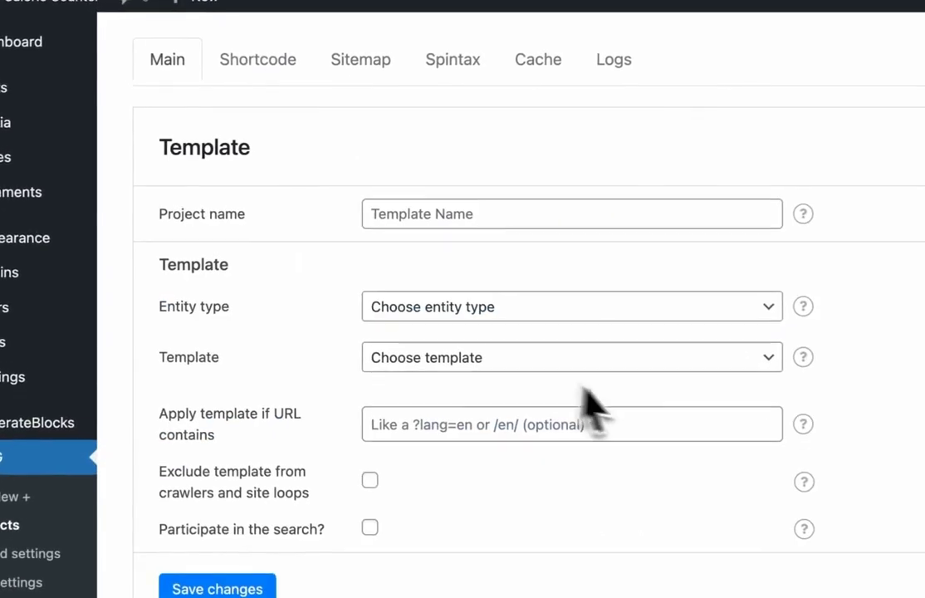
# Step: Name the project "Calories" and set its entity type to Posts
pyautogui.click(279, 181)
pyautogui.write('Calories')
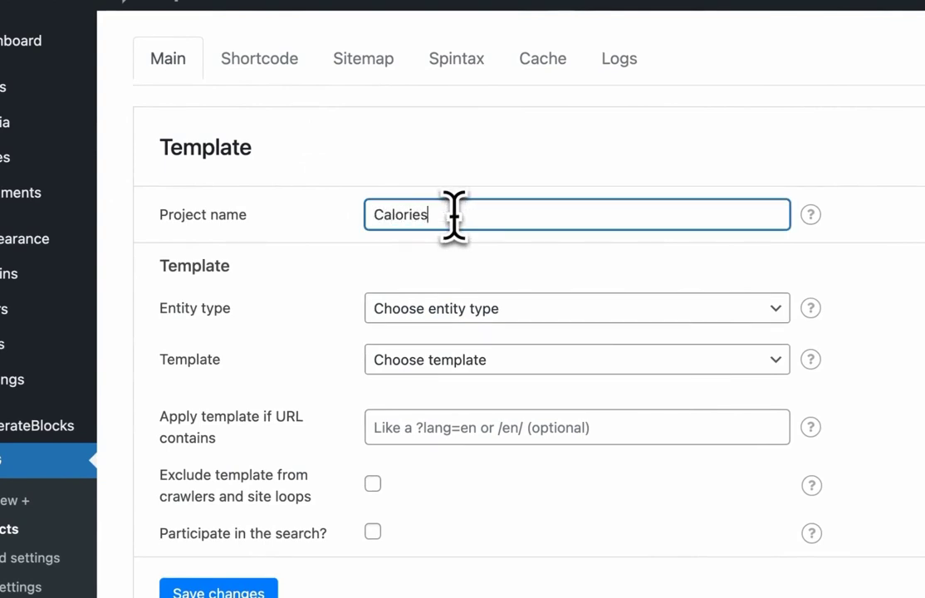
pyautogui.click(494, 312)
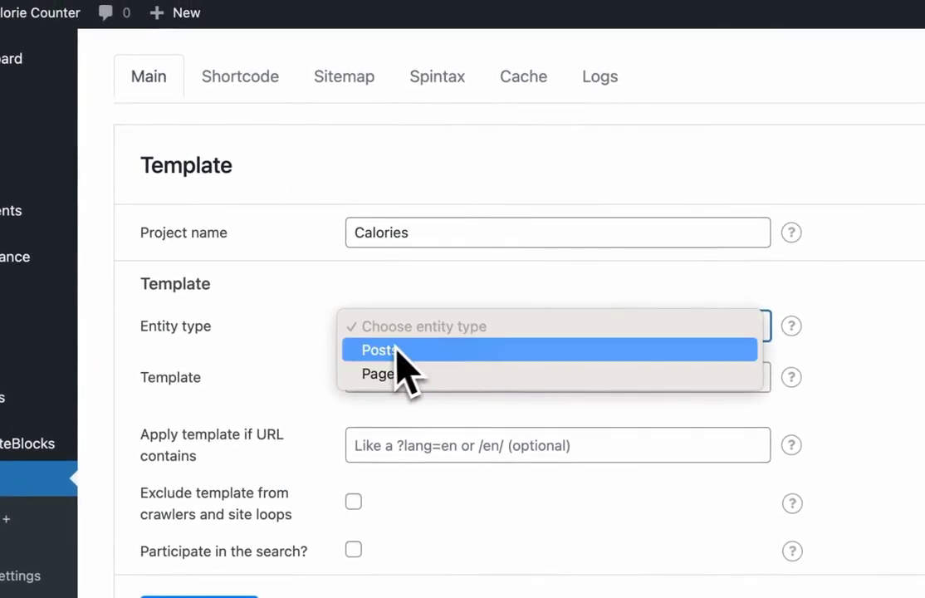
pyautogui.click(394, 355)
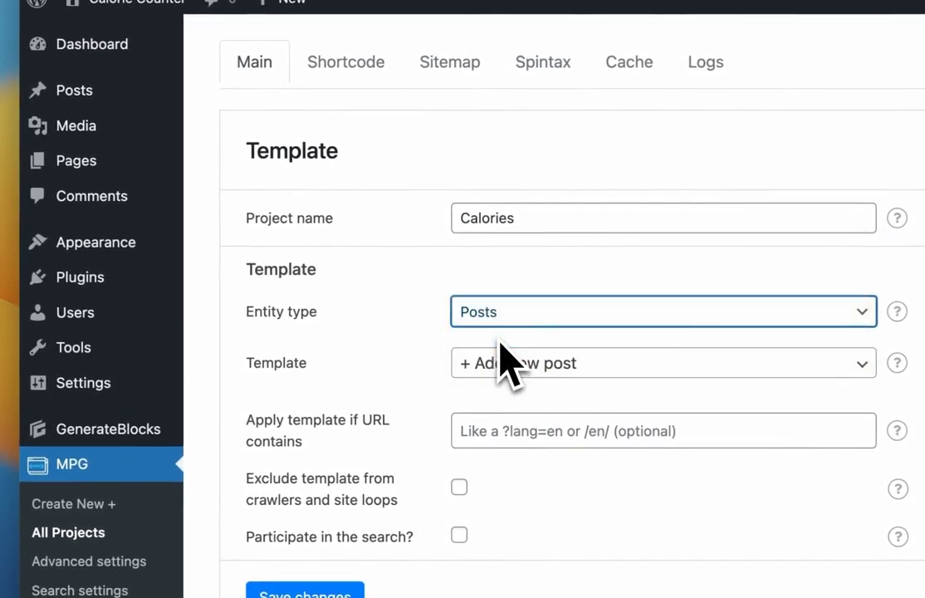
# Step: Search for "how" and choose the post "How Many Calories in {{mpg_name}}" as the project's template
pyautogui.click(523, 365)
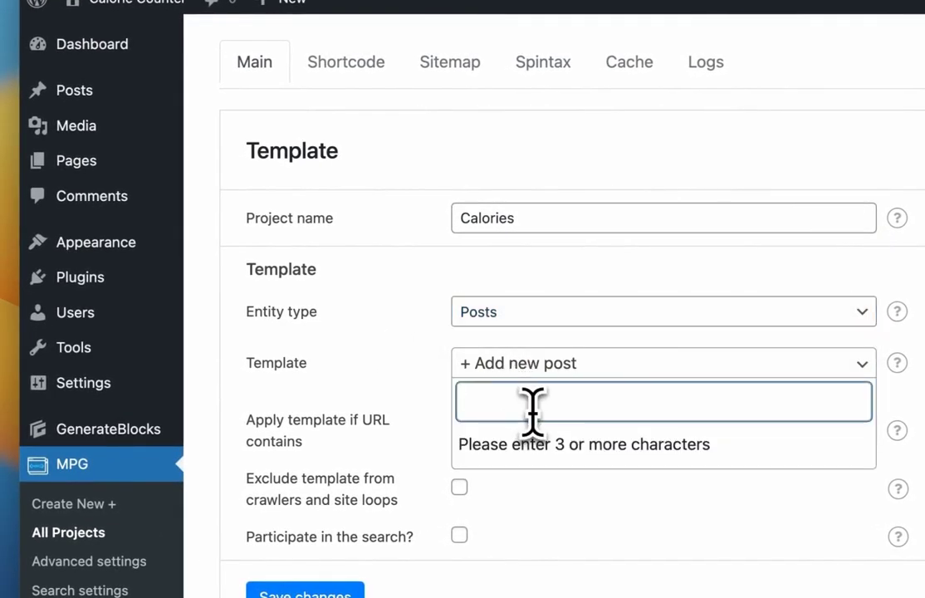
pyautogui.write('how')
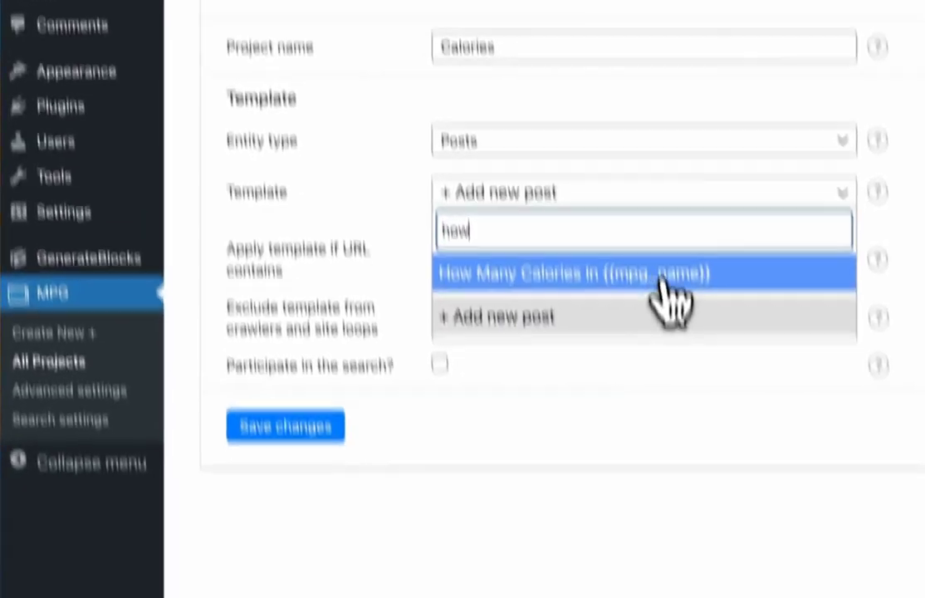
pyautogui.click(664, 282)
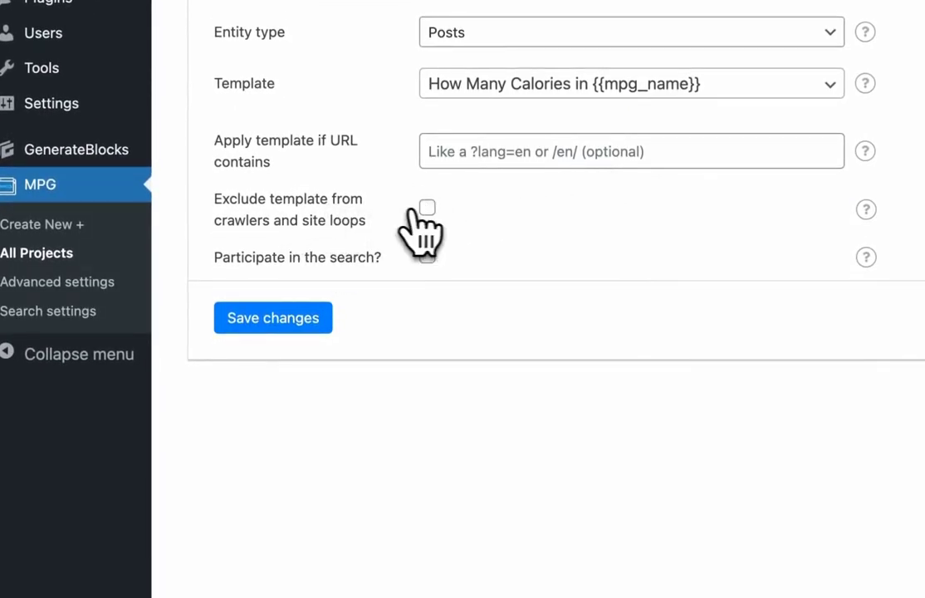
# Step: Exclude the template from crawlers and site loops, enable participation in the search, and save the project
pyautogui.click(427, 207)
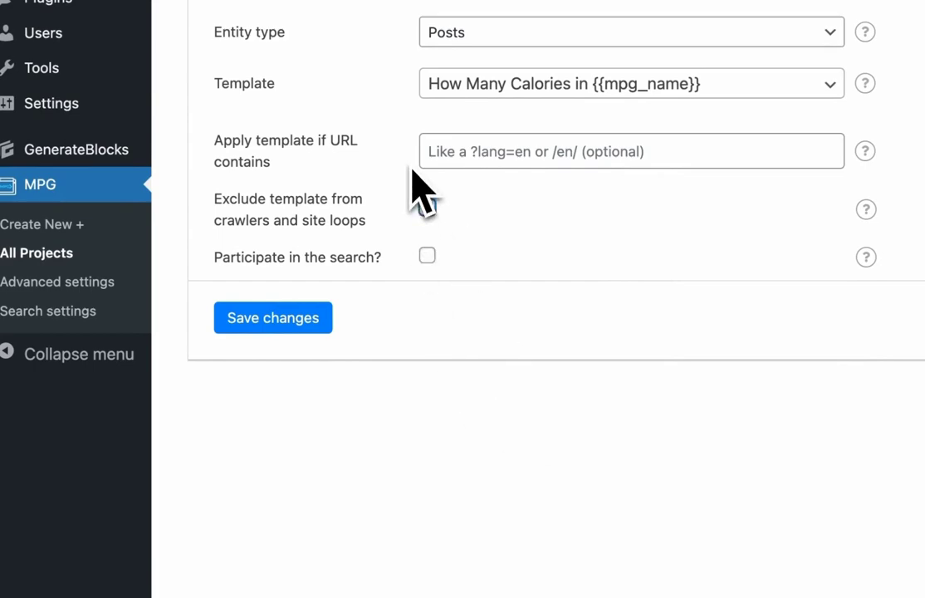
pyautogui.click(426, 255)
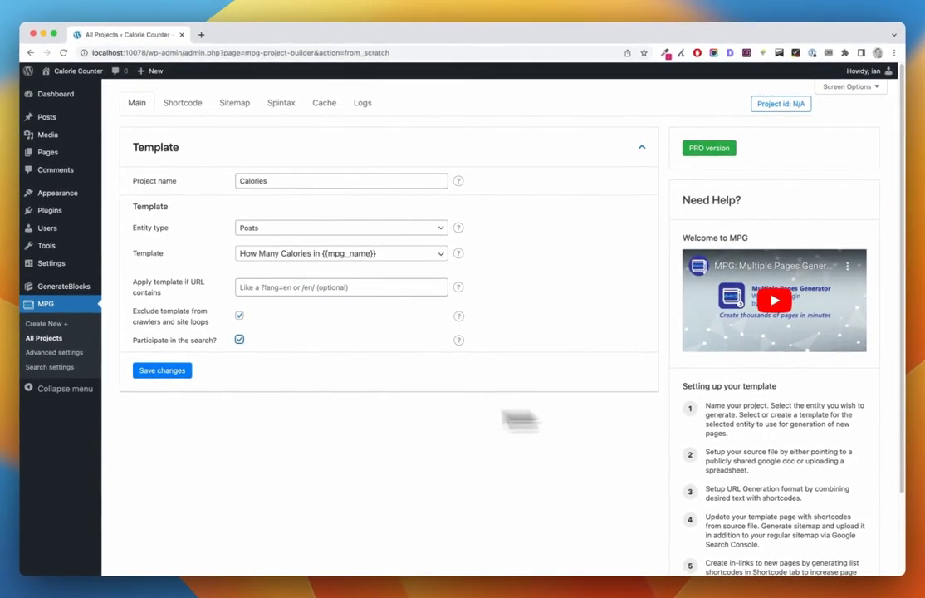
pyautogui.click(151, 376)
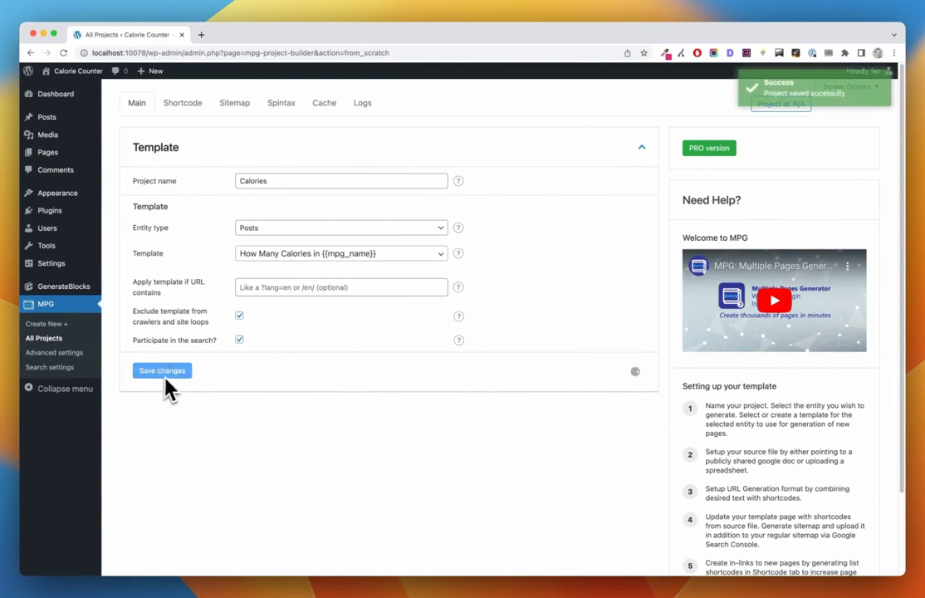
# Step: Switch to the Calorie Database spreadsheet in Google Sheets and examine its food name, image, calorie and nutrient columns
pyautogui.scroll(-4, 500, 310)
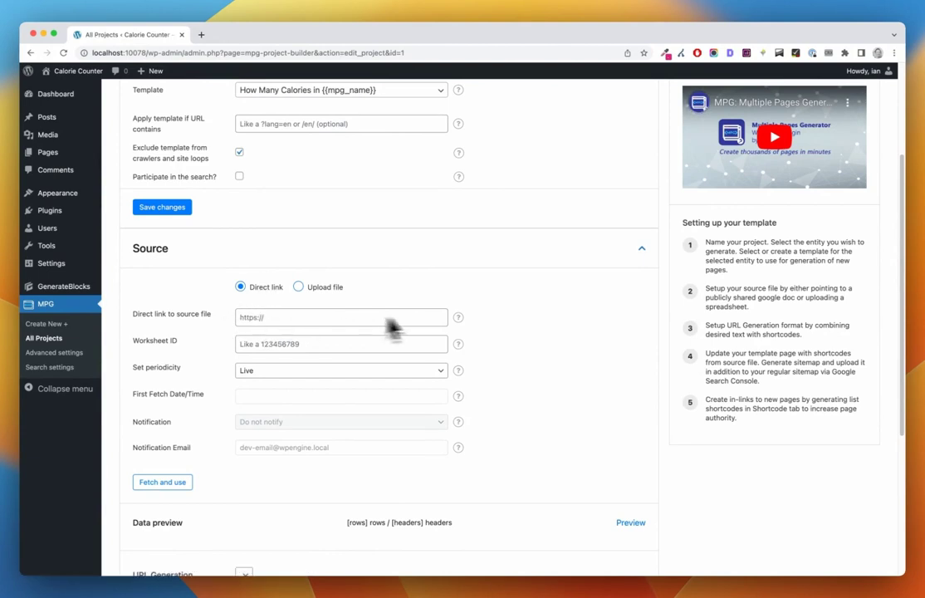
pyautogui.moveTo(460, 329)
pyautogui.press('super+grave')
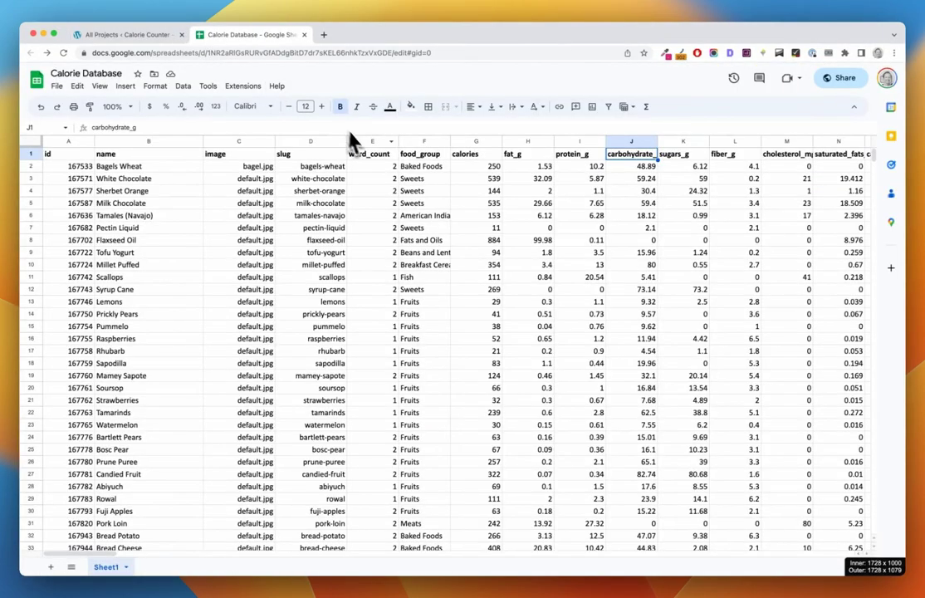
pyautogui.click(106, 170)
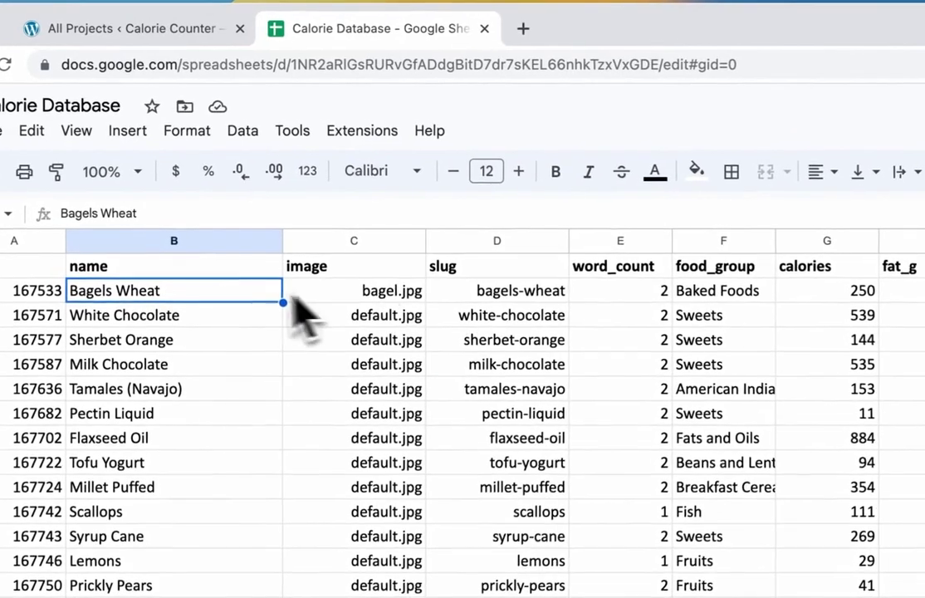
pyautogui.click(365, 297)
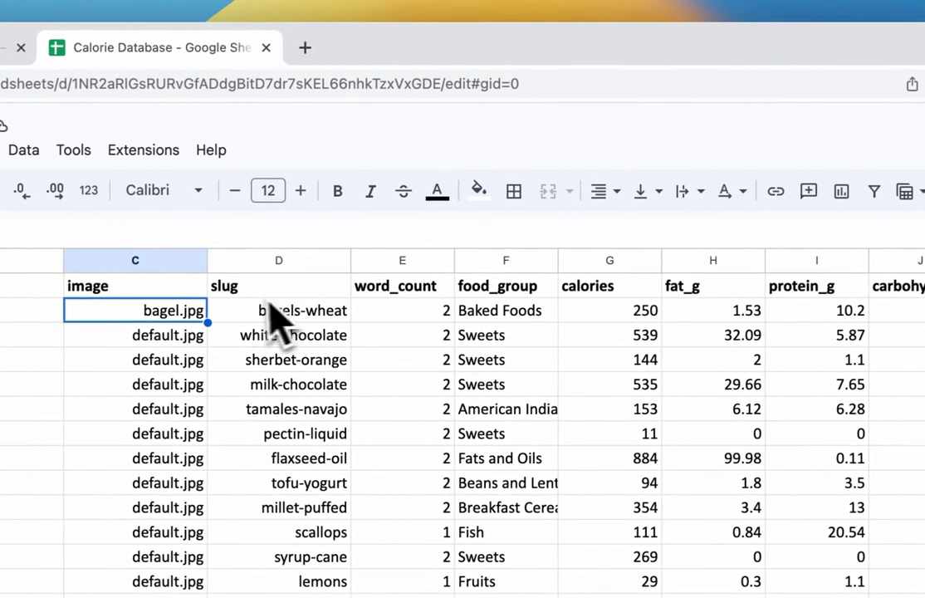
pyautogui.click(588, 286)
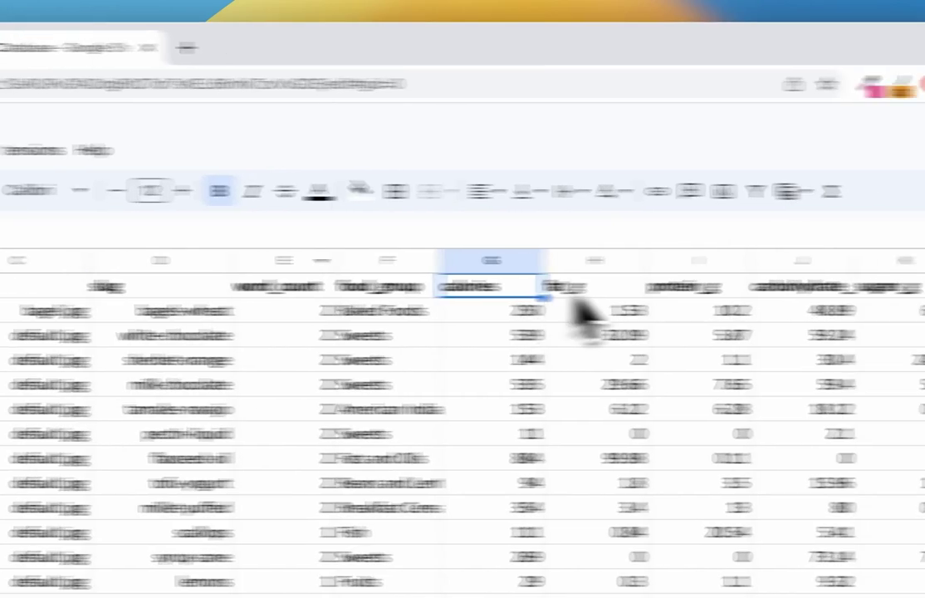
pyautogui.click(822, 286)
pyautogui.click(900, 286)
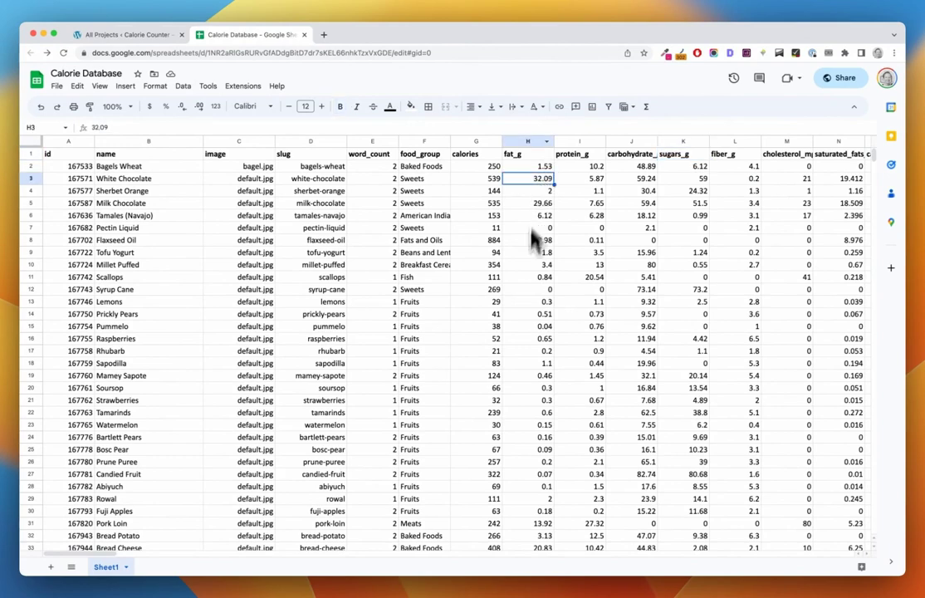
# Step: Return to the MPG project and paste the Calorie Database sharing link as the direct source link, keeping the periodicity at Live
pyautogui.click(131, 36)
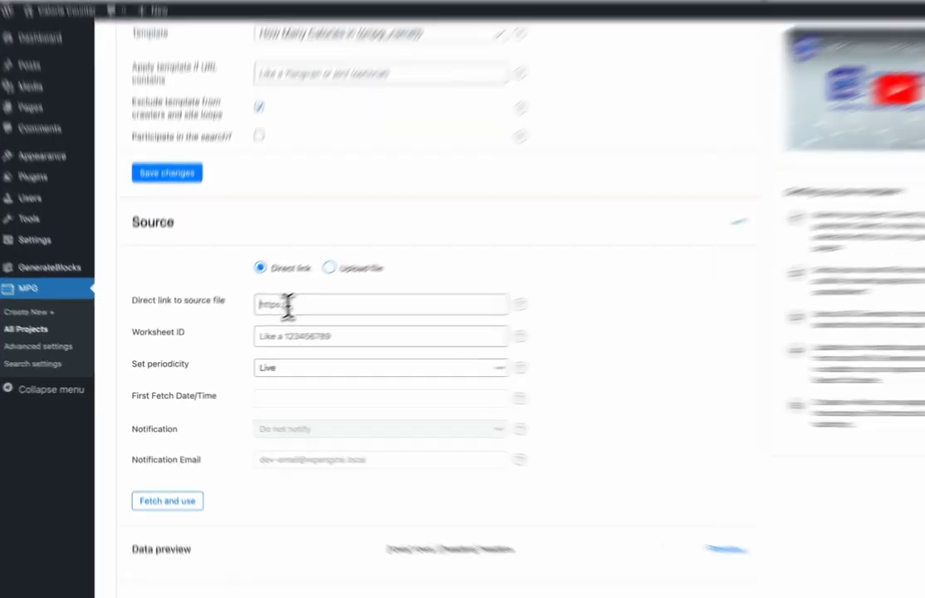
pyautogui.click(249, 317)
pyautogui.press('super+v')
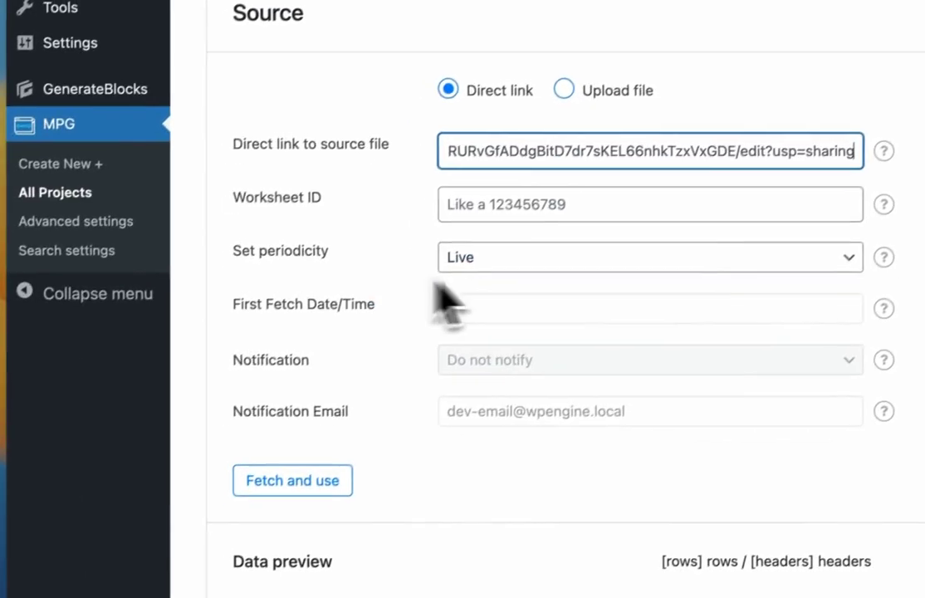
pyautogui.click(494, 249)
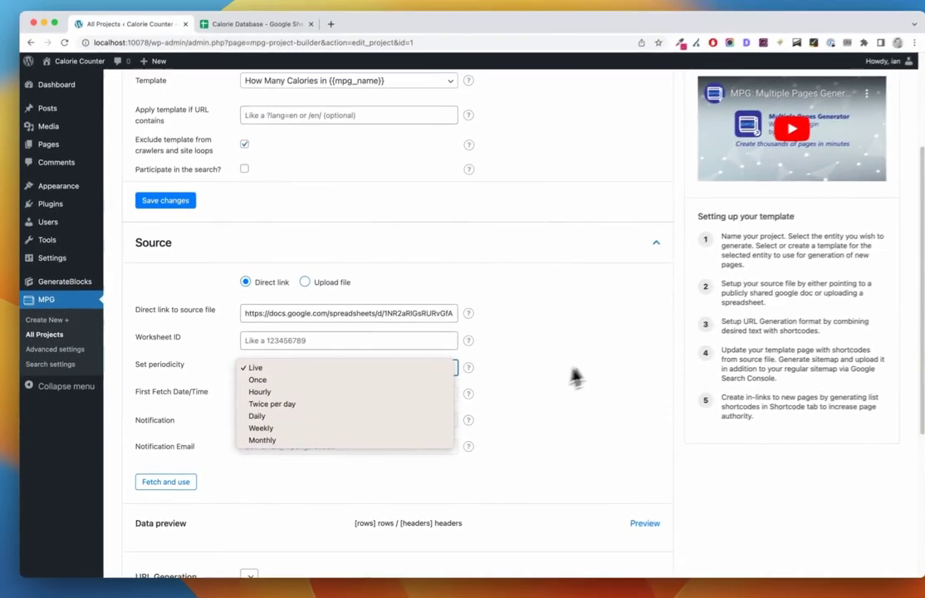
pyautogui.click(574, 376)
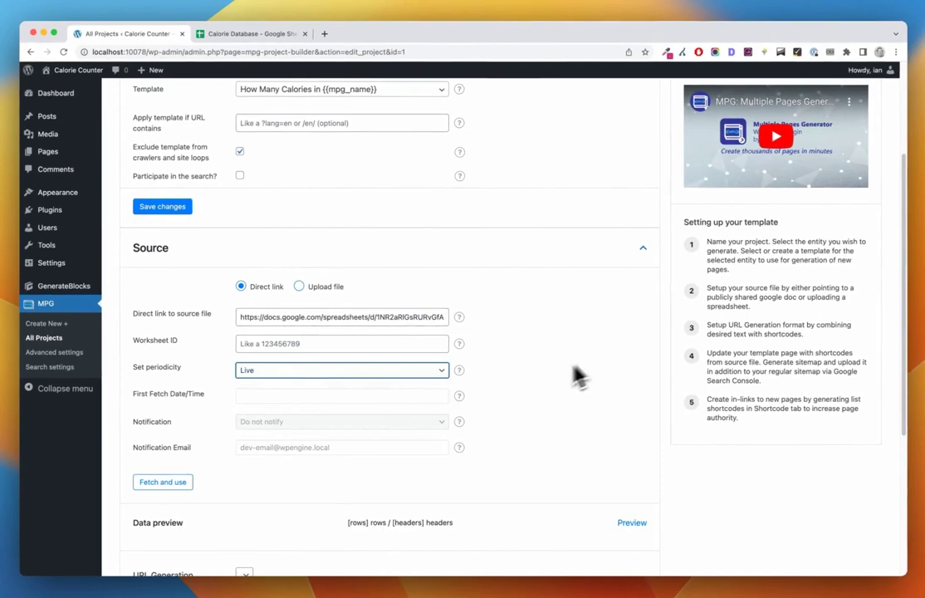
# Step: Fetch and use the linked spreadsheet as the project's source, and review its data preview
pyautogui.click(182, 485)
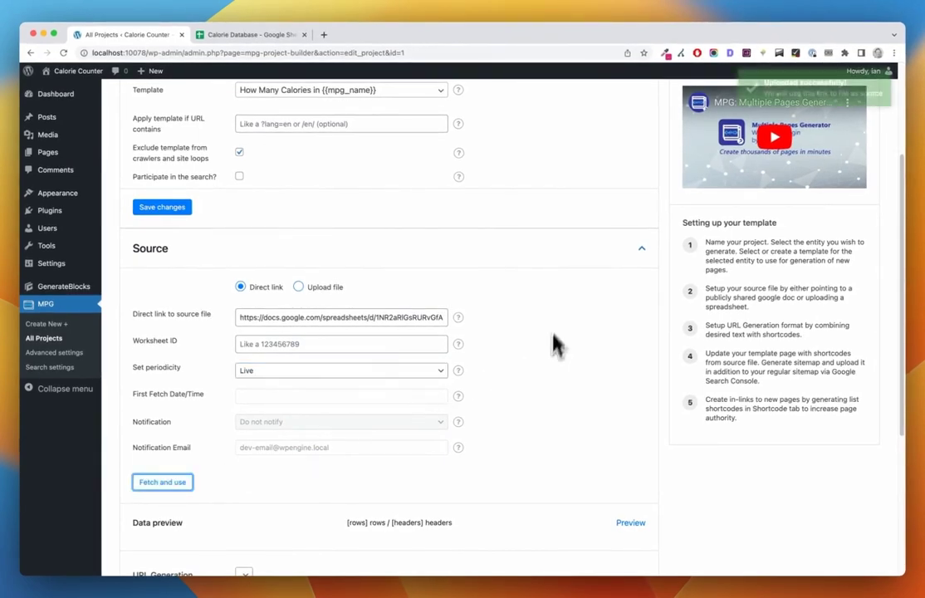
pyautogui.scroll(-5, 566, 264)
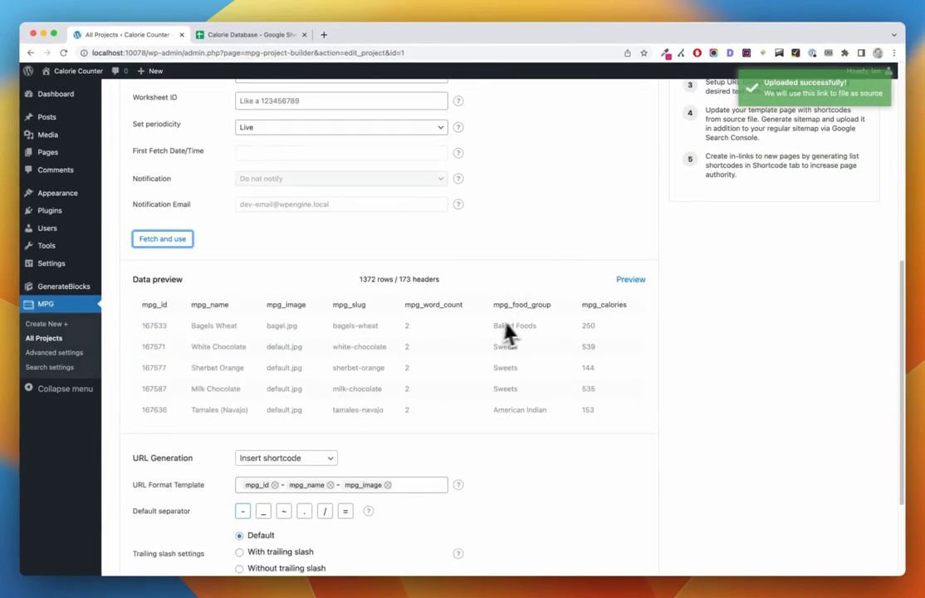
pyautogui.scroll(-1, 412, 310)
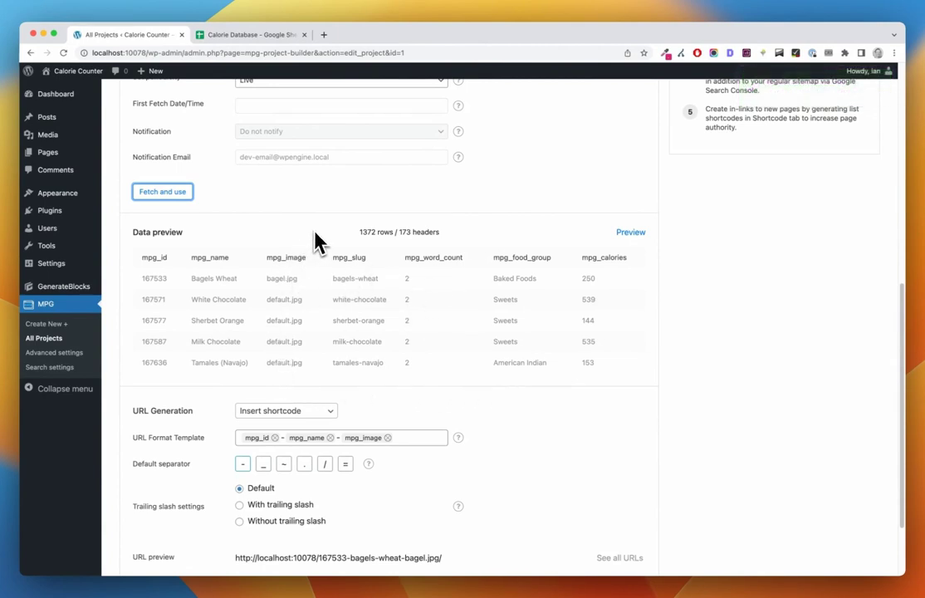
pyautogui.scroll(-2, 391, 382)
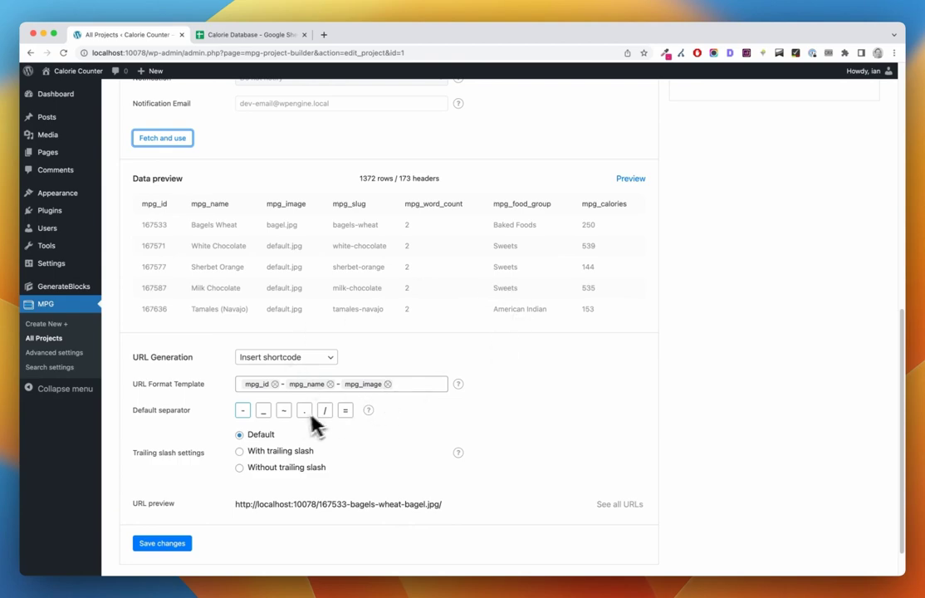
# Step: Make mpg_slug the only shortcode in the URL format template, without separators, and save the changes
pyautogui.click(275, 384)
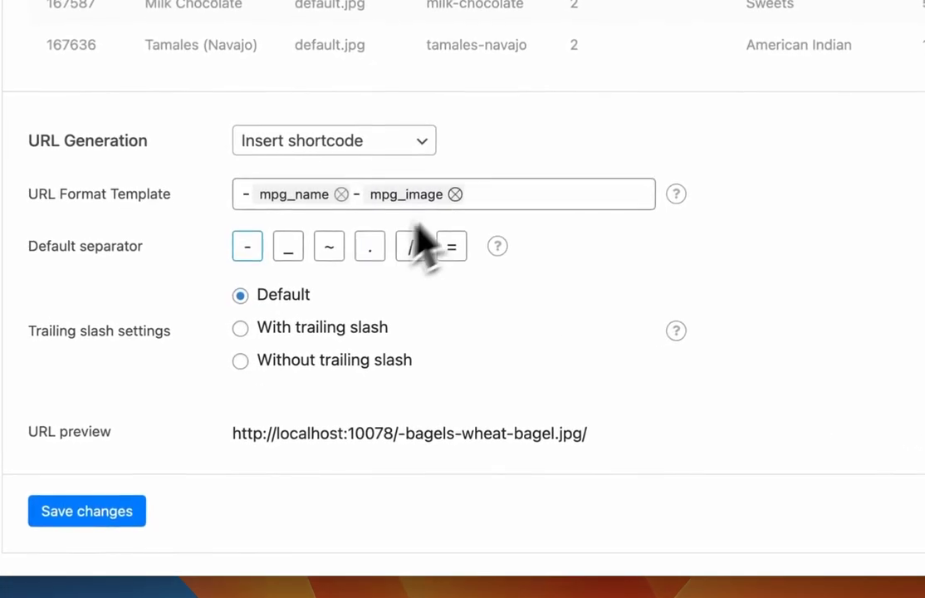
pyautogui.click(347, 386)
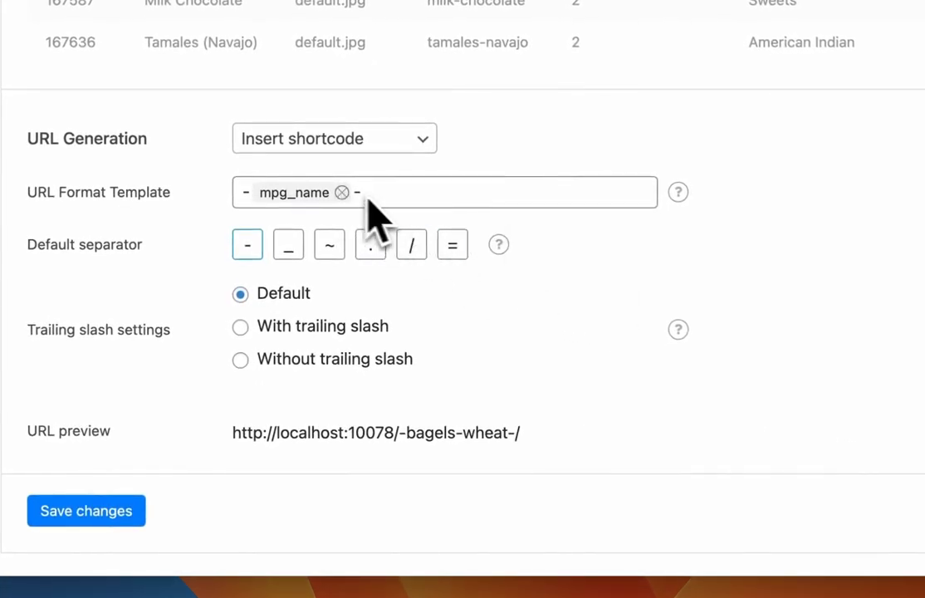
pyautogui.click(350, 141)
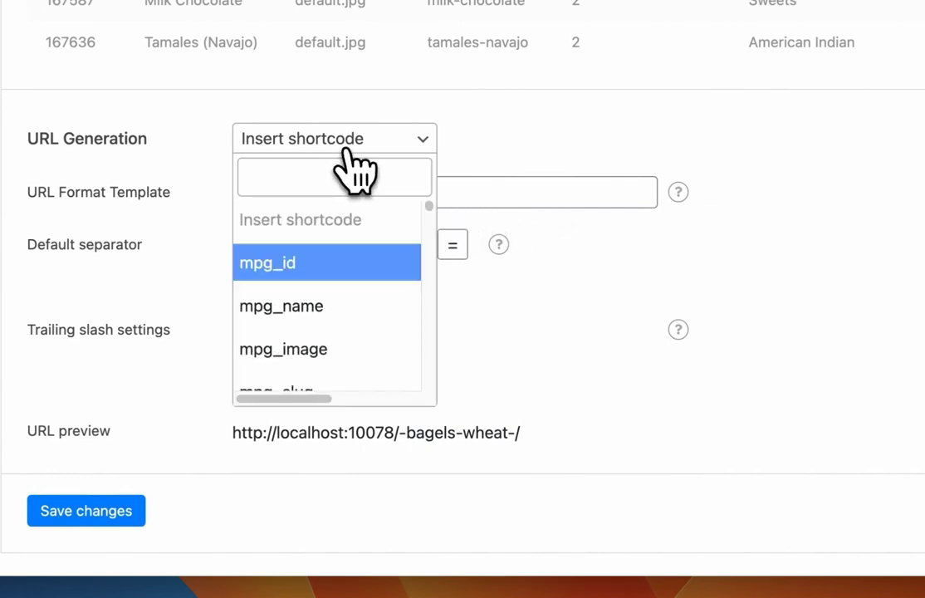
pyautogui.scroll(-2, 315, 310)
pyautogui.click(306, 337)
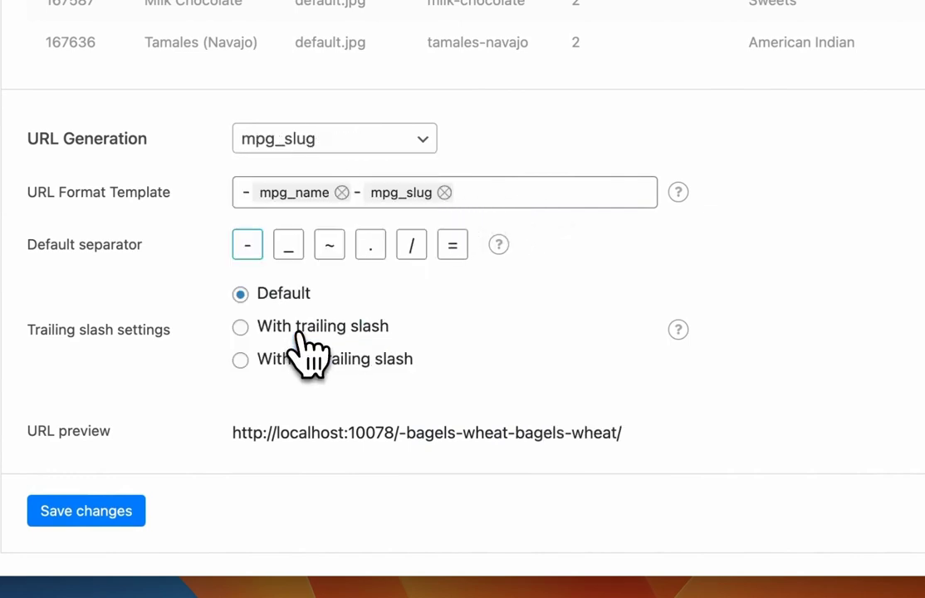
pyautogui.click(366, 194)
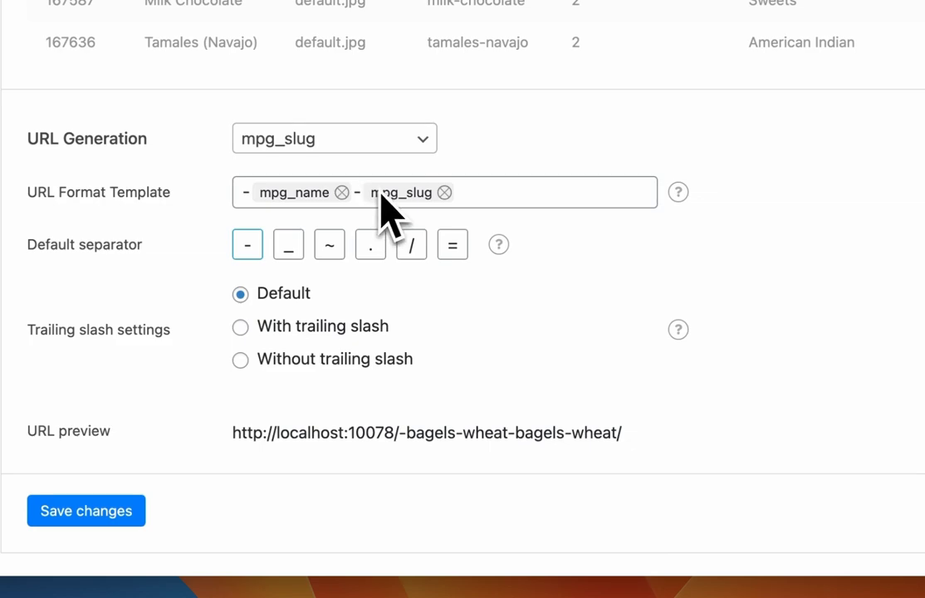
pyautogui.press('BackSpace')
pyautogui.press('BackSpace')
pyautogui.press('BackSpace')
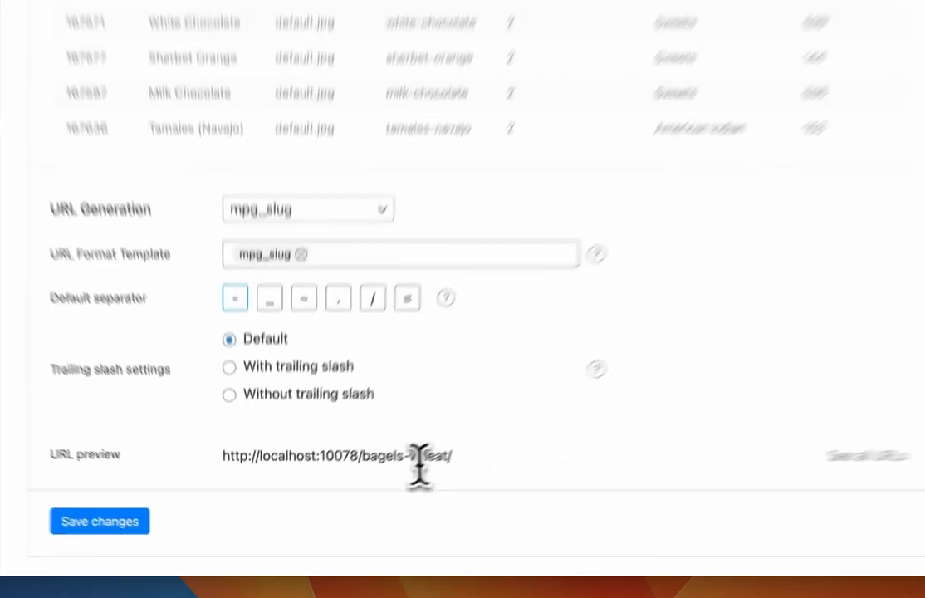
pyautogui.moveTo(362, 455); pyautogui.dragTo(451, 456)
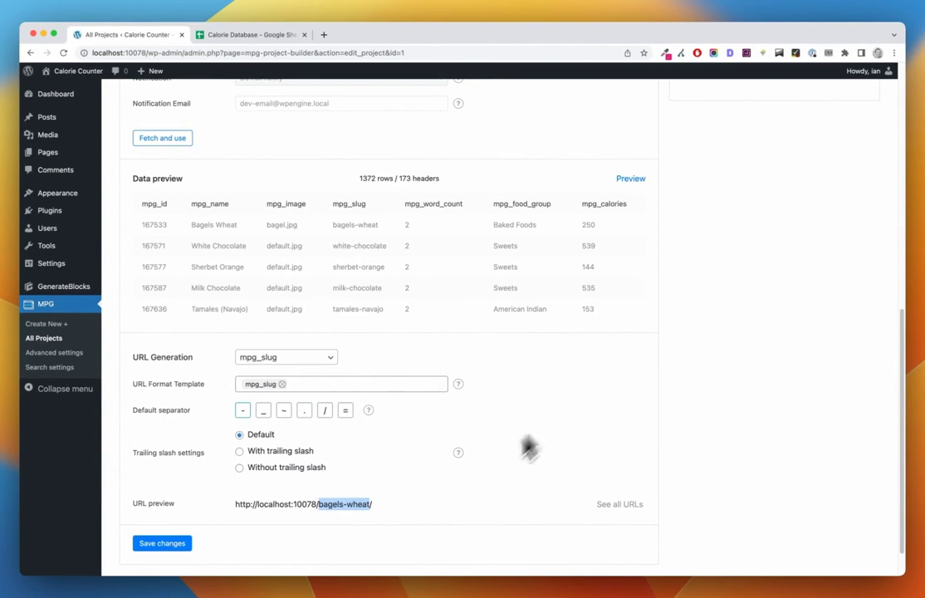
pyautogui.click(158, 545)
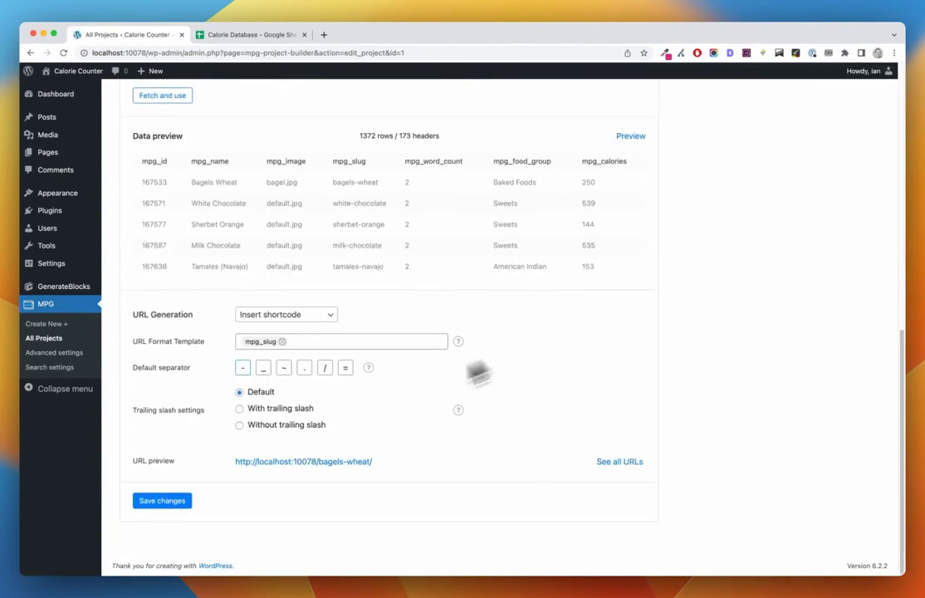
# Step: Open the bagels-wheat page from the list of all generated URLs and examine its calorie, protein, fat and vitamin content
pyautogui.click(619, 462)
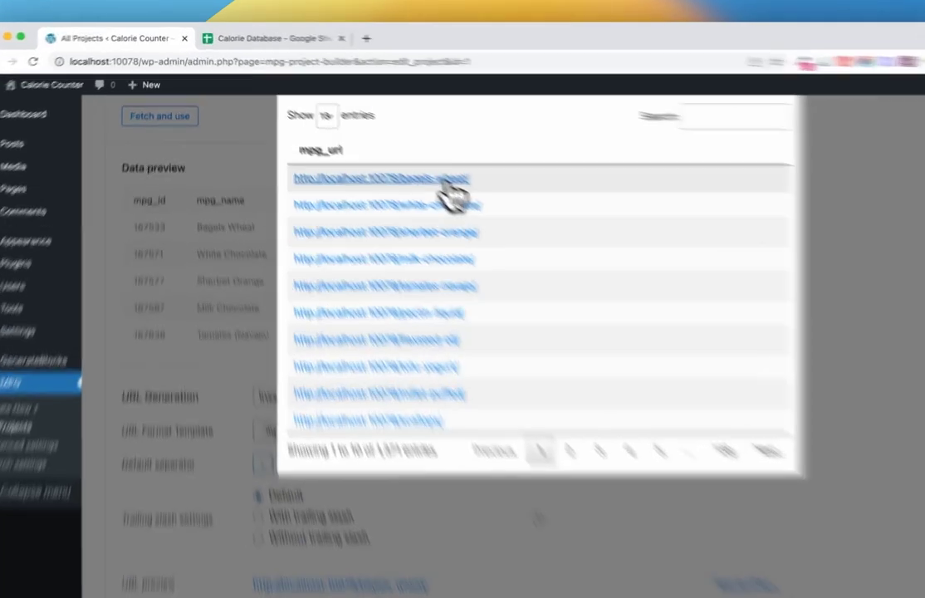
pyautogui.keyDown('super'); pyautogui.click(387, 148); pyautogui.keyUp('super')
pyautogui.click(253, 35)
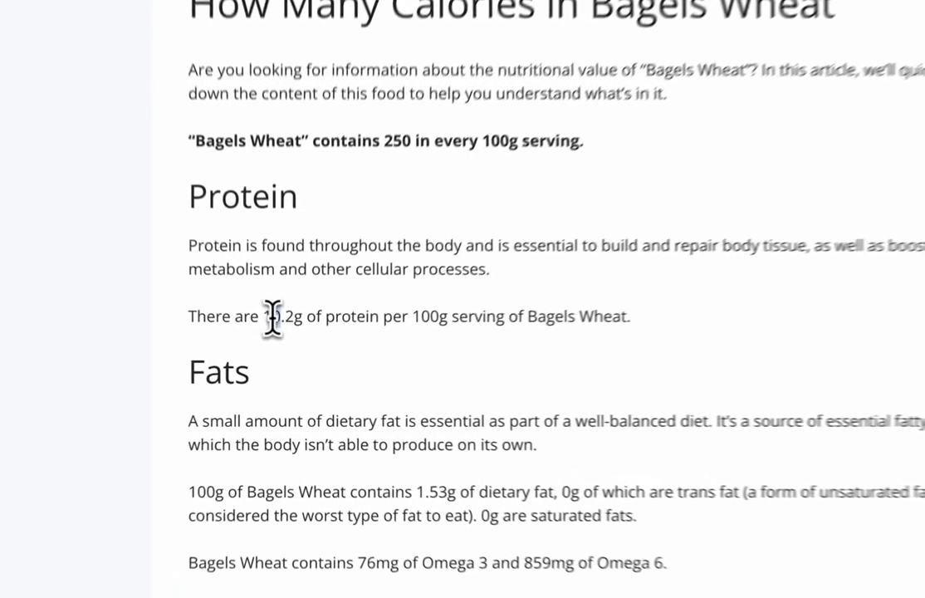
pyautogui.moveTo(273, 360); pyautogui.dragTo(293, 360)
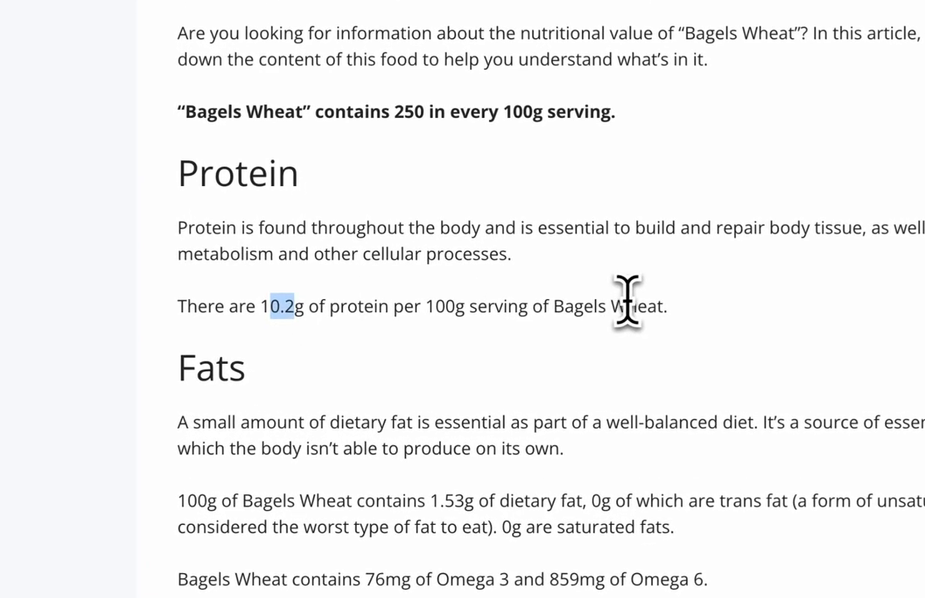
pyautogui.click(532, 504)
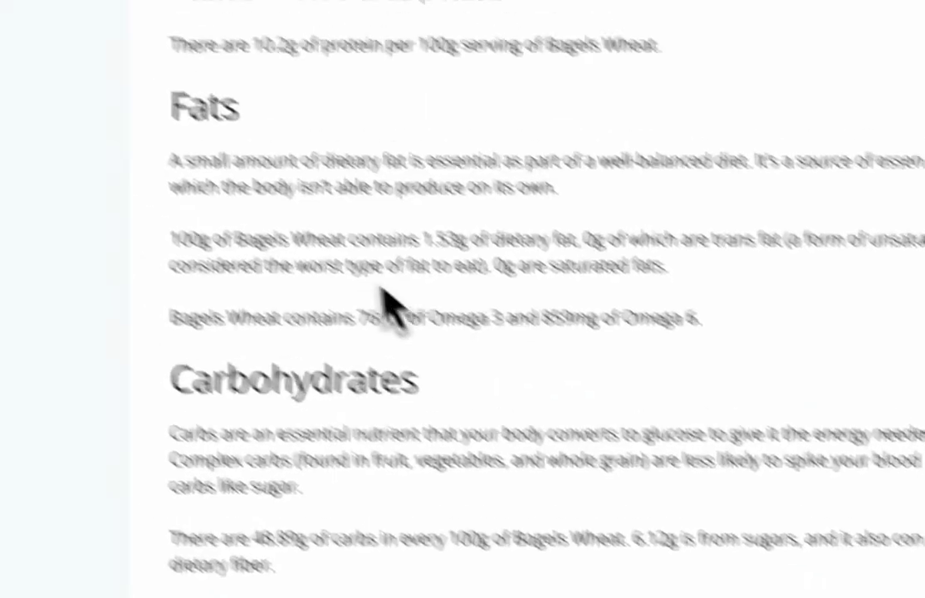
pyautogui.scroll(-5, 282, 349)
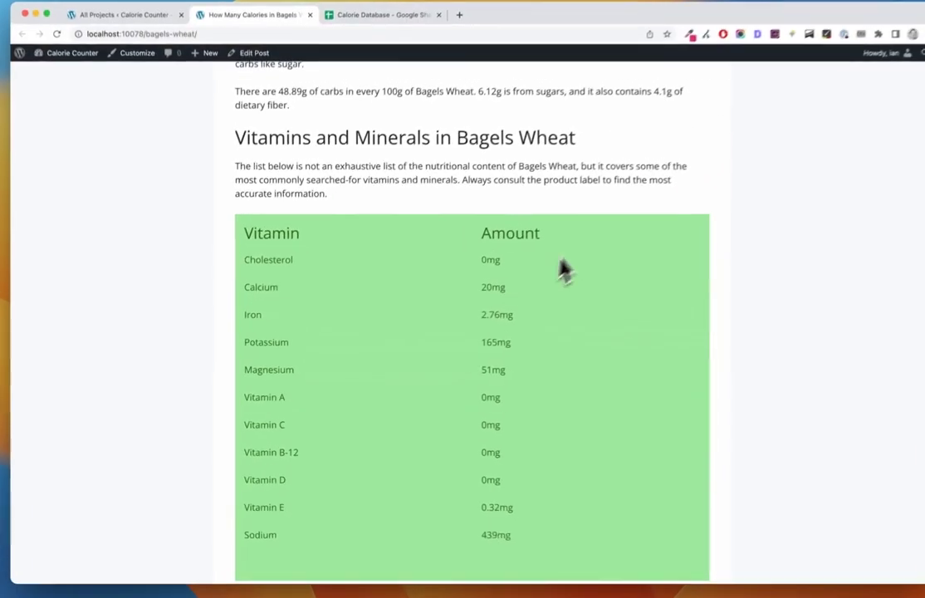
pyautogui.scroll(-10, 537, 302)
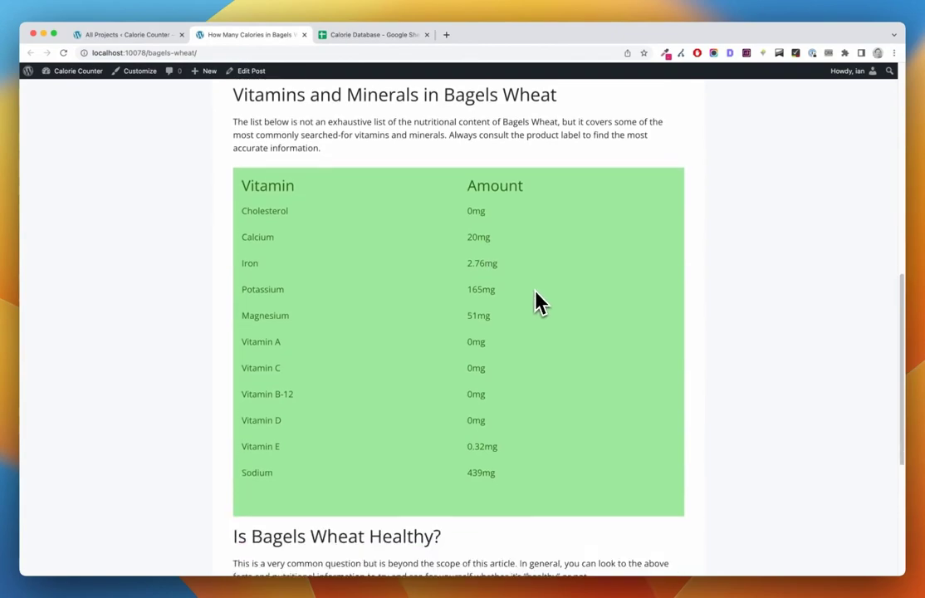
# Step: Return to the MPG project's shortcode generator and choose mpg_food_group as the condition header for the generated list
pyautogui.hotkey('ctrl', 'shift', 'Tab')
pyautogui.scroll(4, 718, 393)
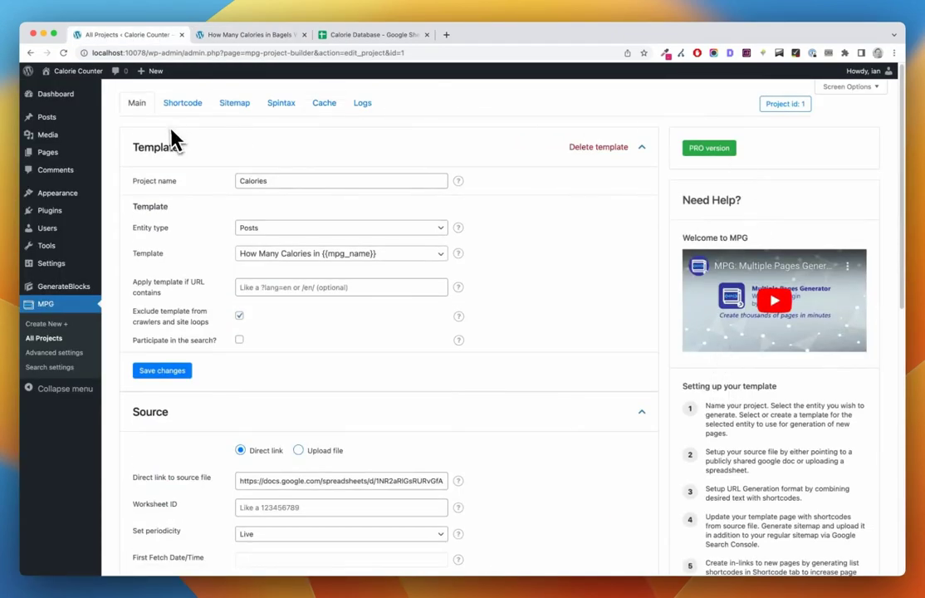
pyautogui.click(179, 105)
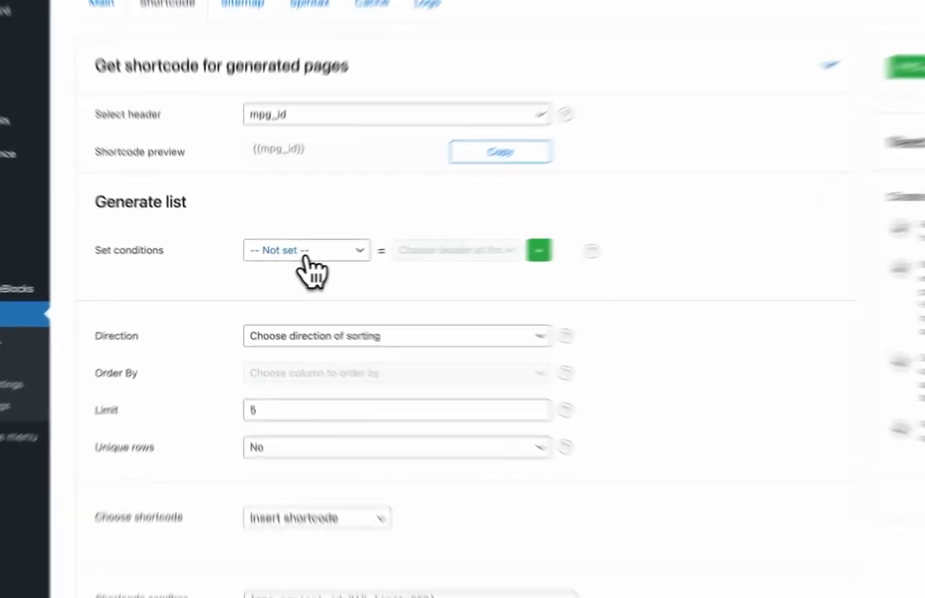
pyautogui.click(297, 256)
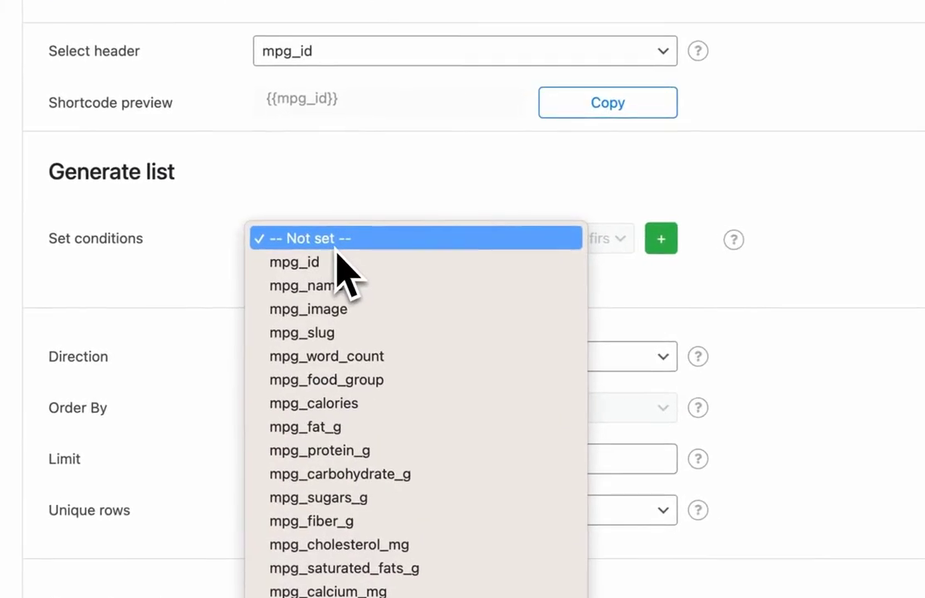
pyautogui.click(367, 379)
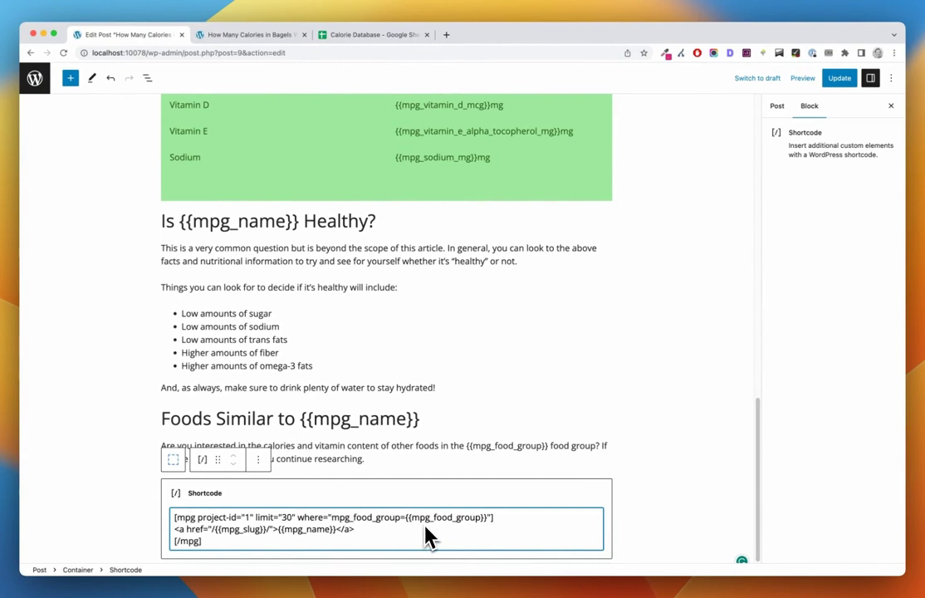
# Step: Update the template post with its food-group list shortcode, and examine the similar foods list on the Bagels Wheat page
pyautogui.click(840, 79)
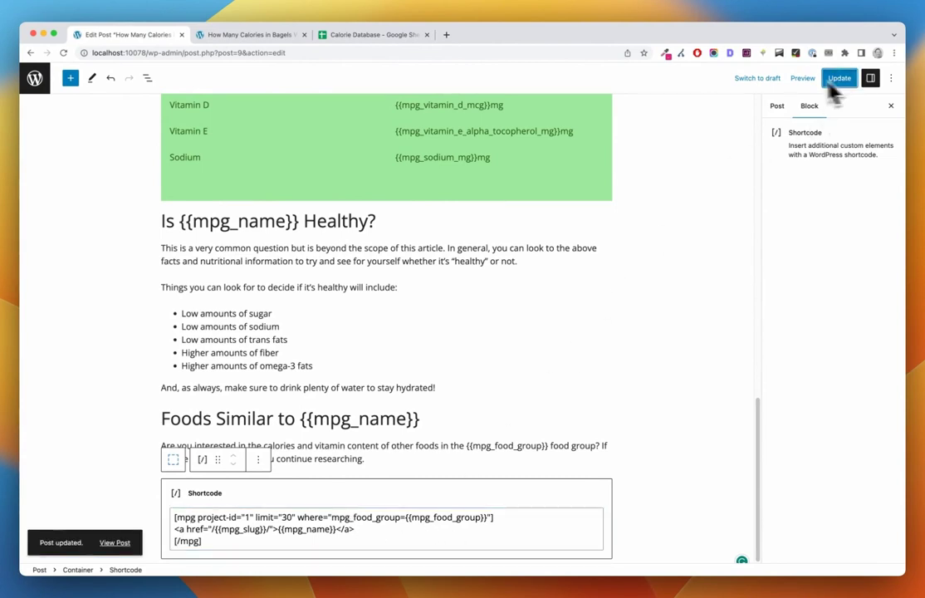
pyautogui.click(211, 33)
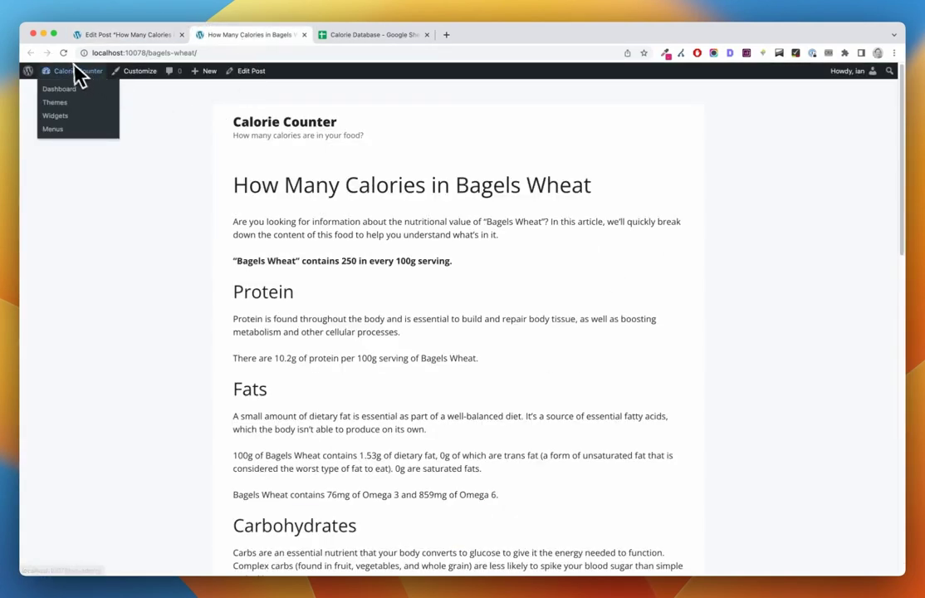
pyautogui.scroll(-15, 377, 249)
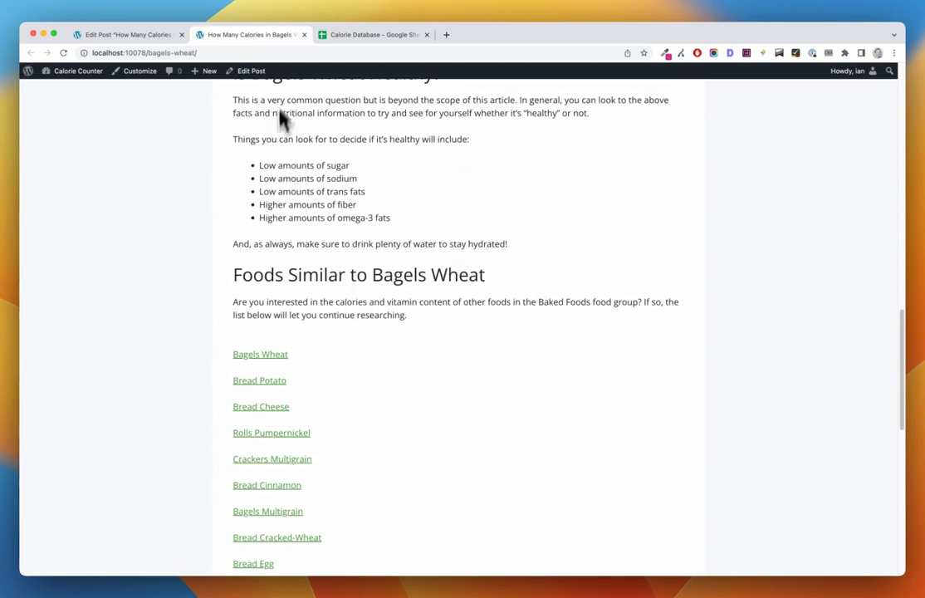
pyautogui.scroll(-3, 283, 330)
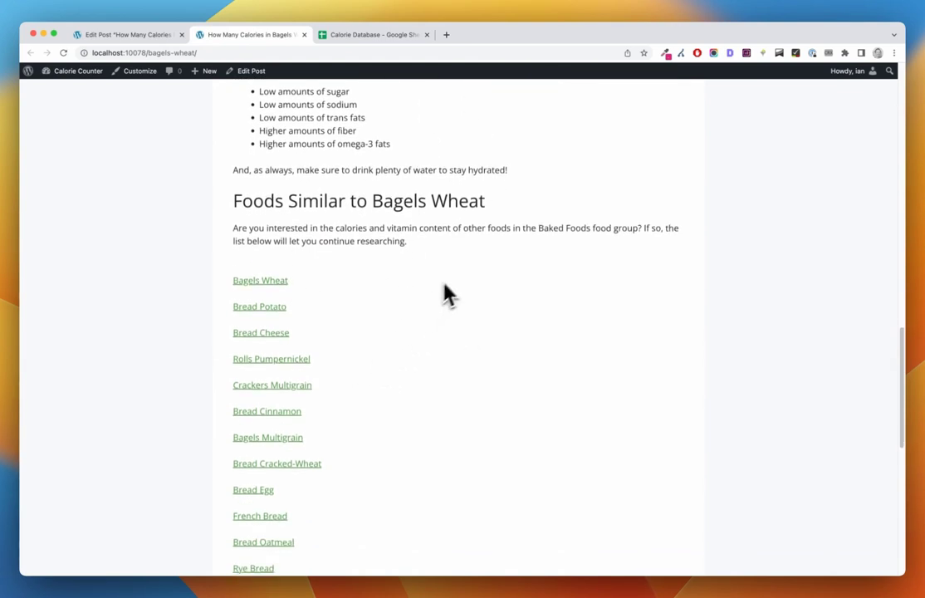
pyautogui.scroll(-5, 449, 297)
pyautogui.scroll(-1, 365, 448)
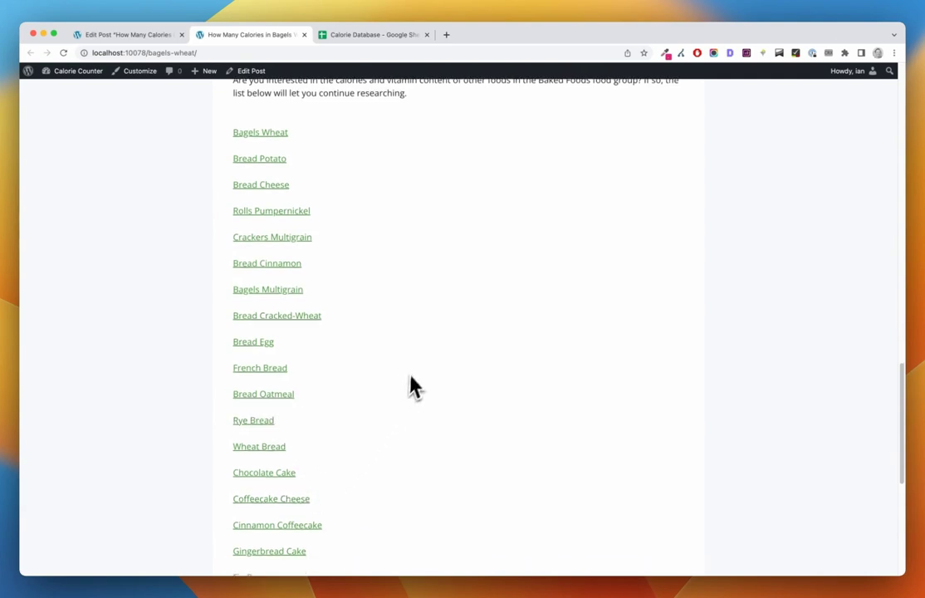
pyautogui.scroll(-1, 357, 432)
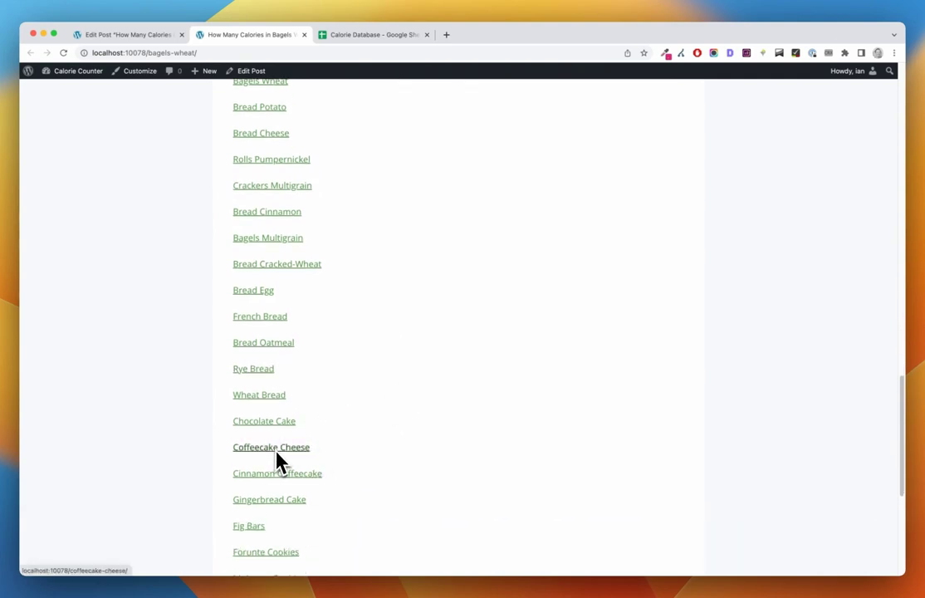
pyautogui.scroll(-3, 357, 453)
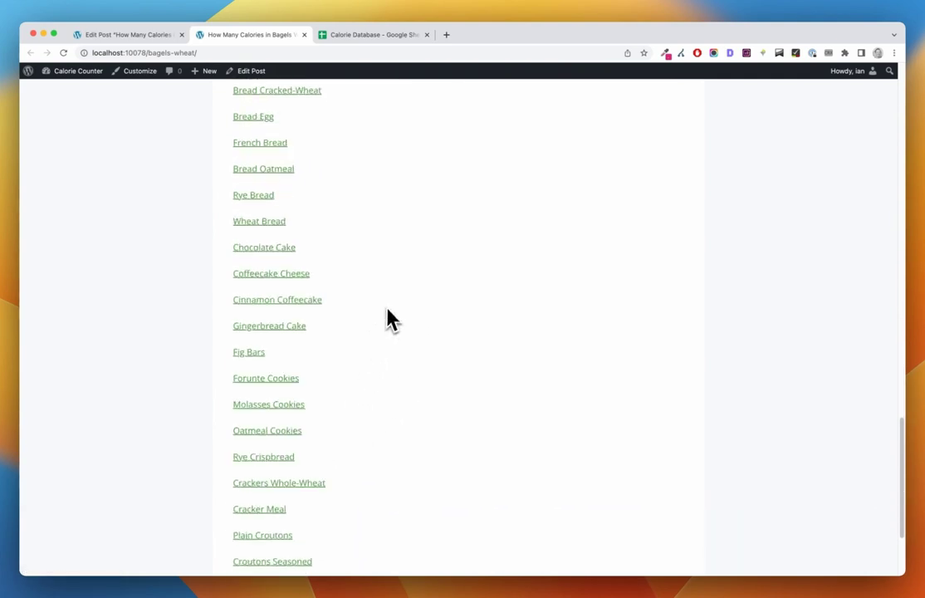
pyautogui.scroll(-3, 319, 390)
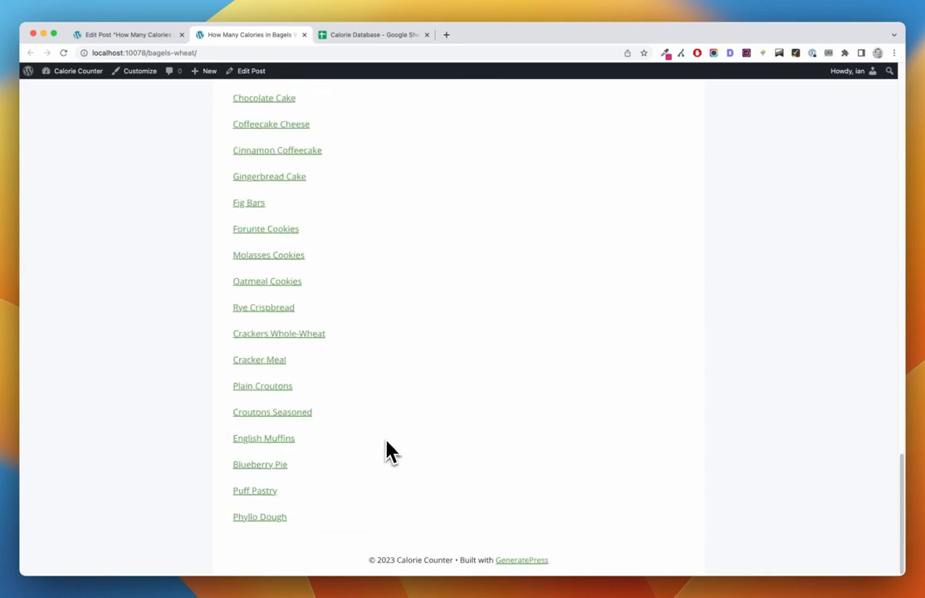
# Step: Open the Puff Pastry page from the similar foods list and examine its nutrition content and related food links
pyautogui.click(256, 494)
pyautogui.scroll(-15, 465, 265)
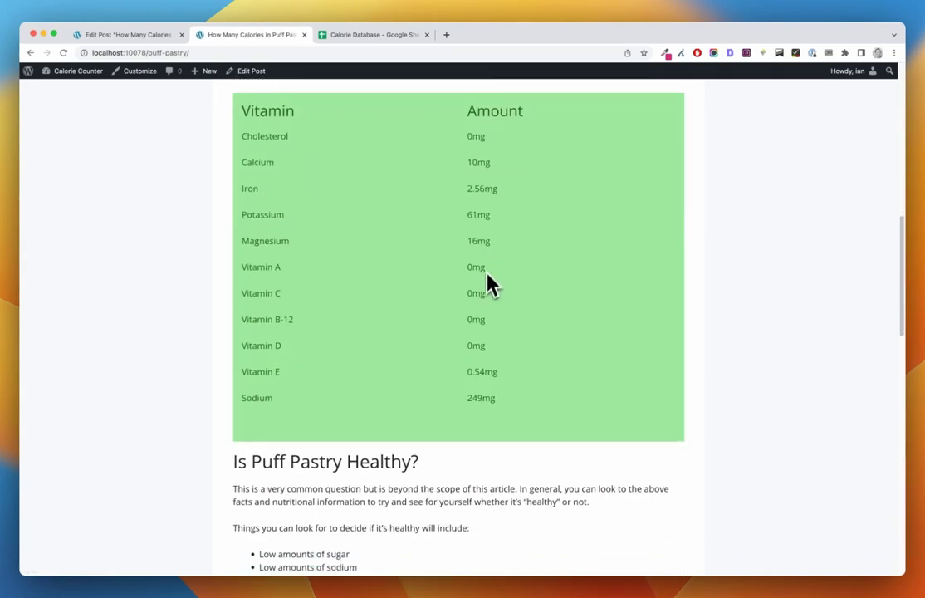
pyautogui.scroll(20, 530, 336)
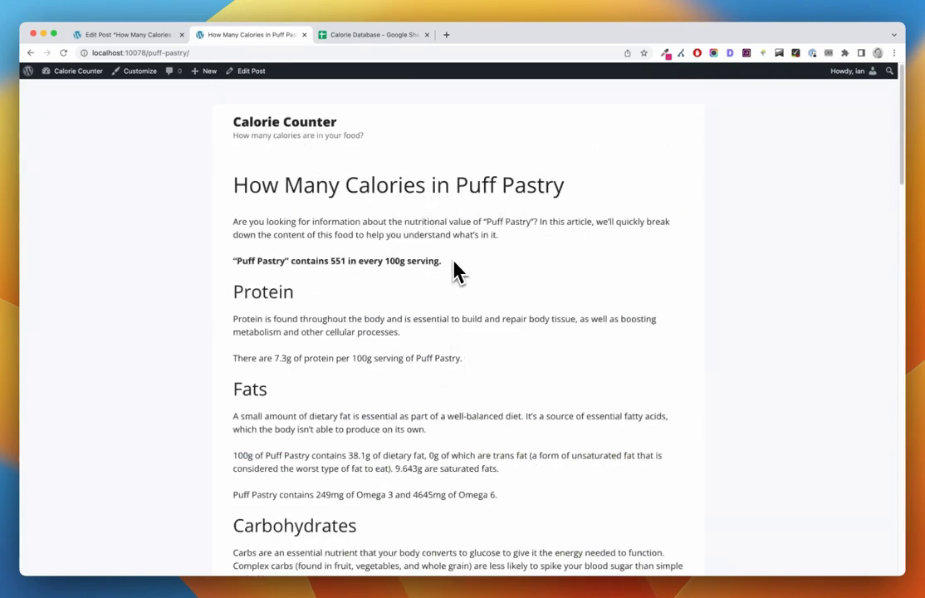
pyautogui.scroll(-15, 492, 280)
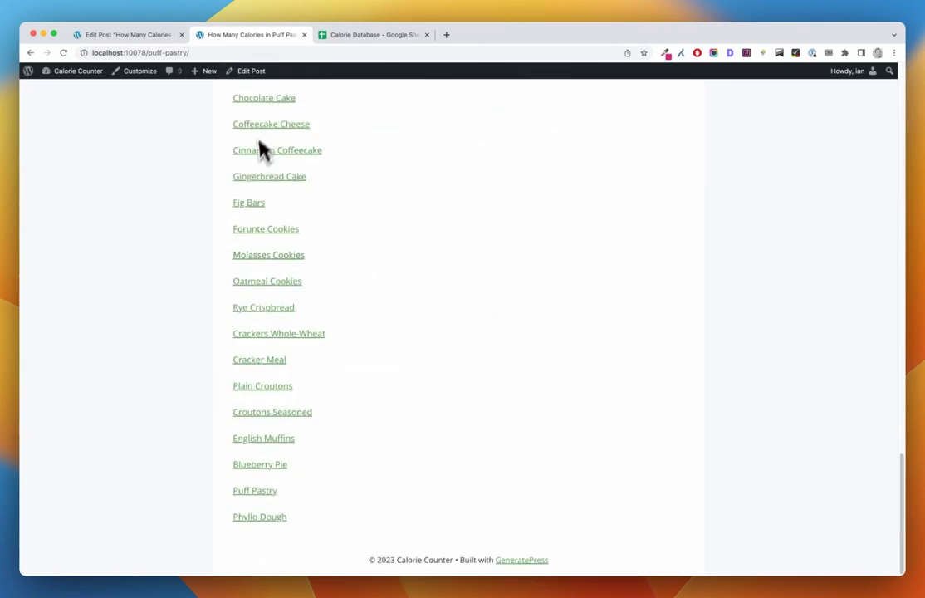
pyautogui.scroll(10, 374, 286)
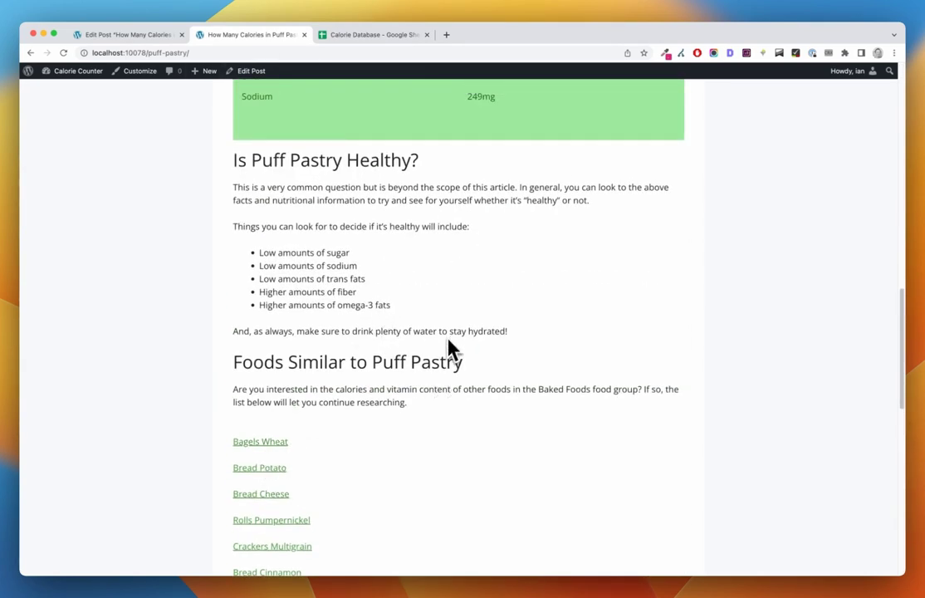
pyautogui.scroll(-8, 428, 403)
pyautogui.scroll(20, 495, 365)
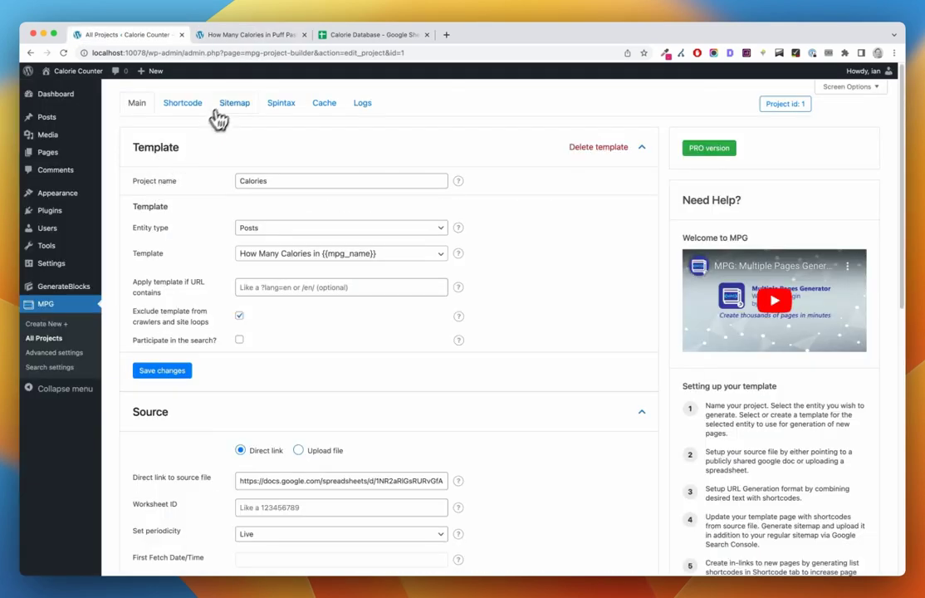
# Step: Generate the project's sitemap with file name calories.xml, a maximum of 10000 URLs per file, and inclusion in robots.txt
pyautogui.click(230, 103)
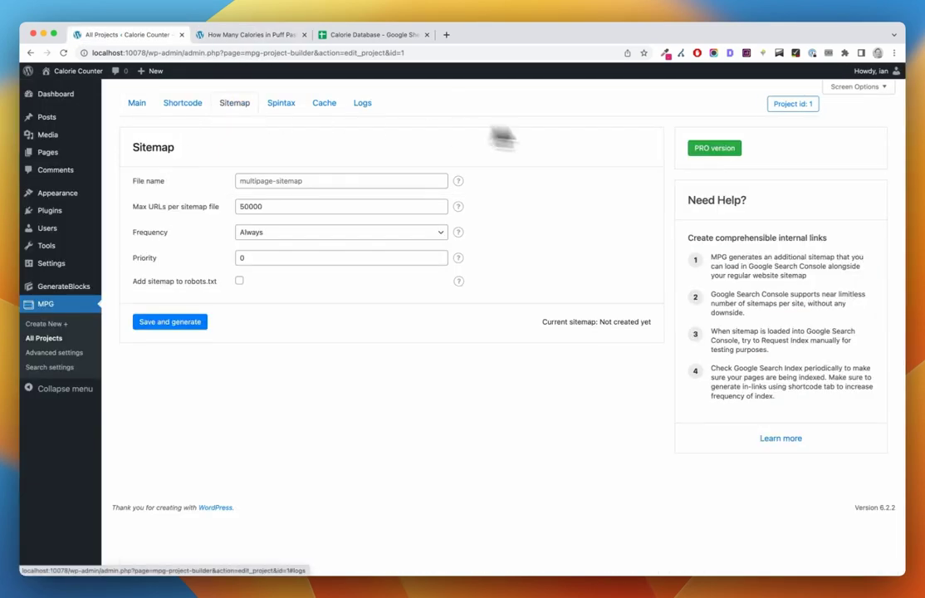
pyautogui.click(246, 206)
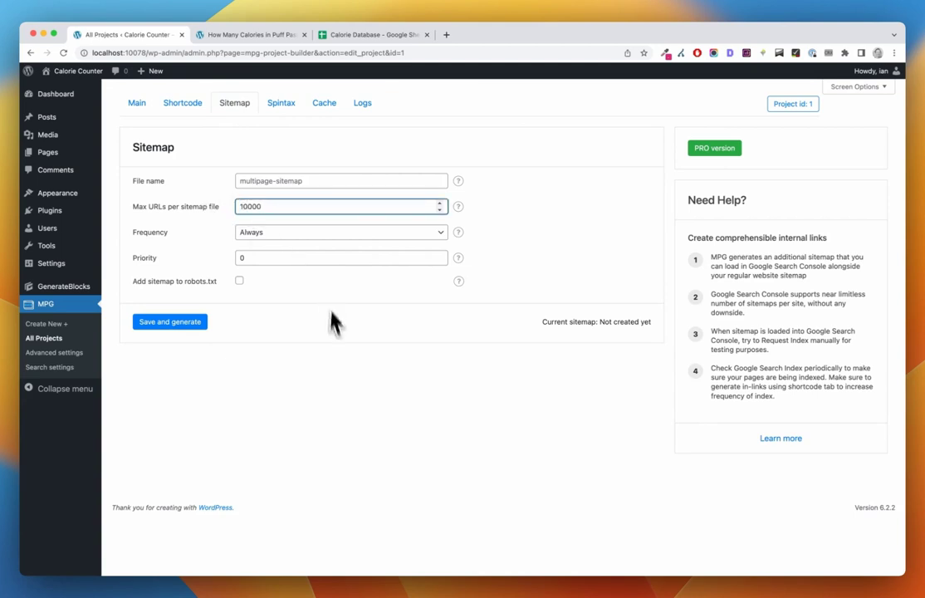
pyautogui.click(239, 280)
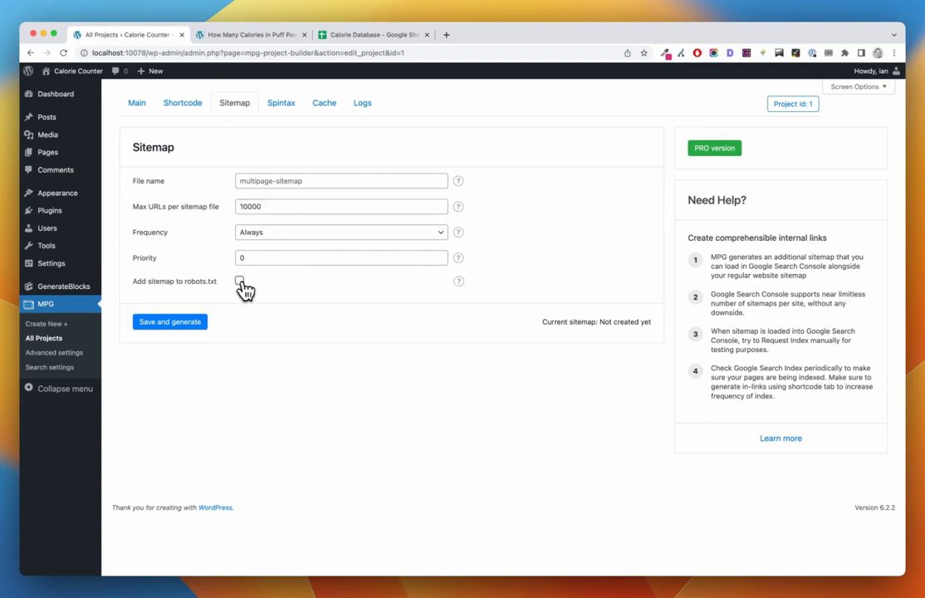
pyautogui.click(186, 324)
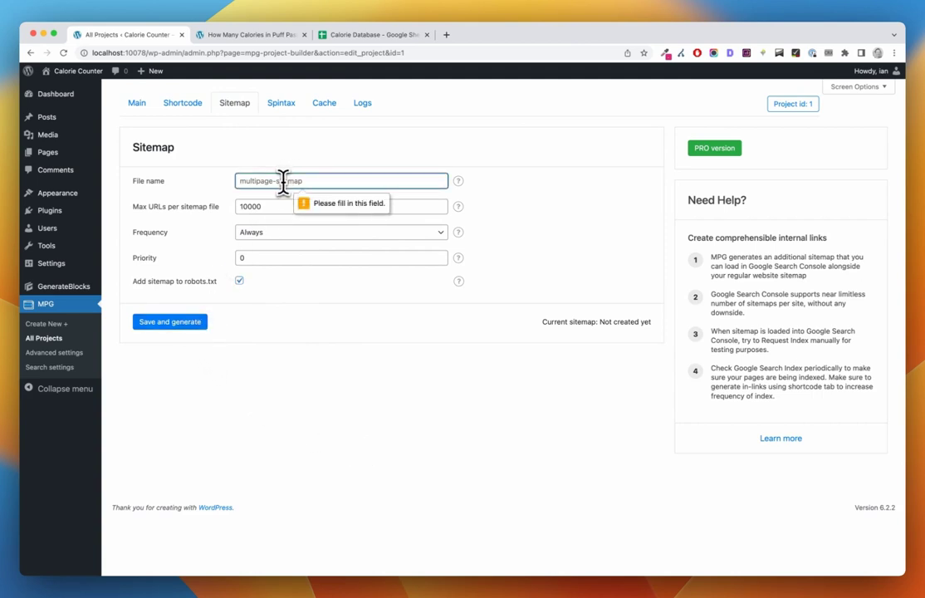
pyautogui.write('calories.xml')
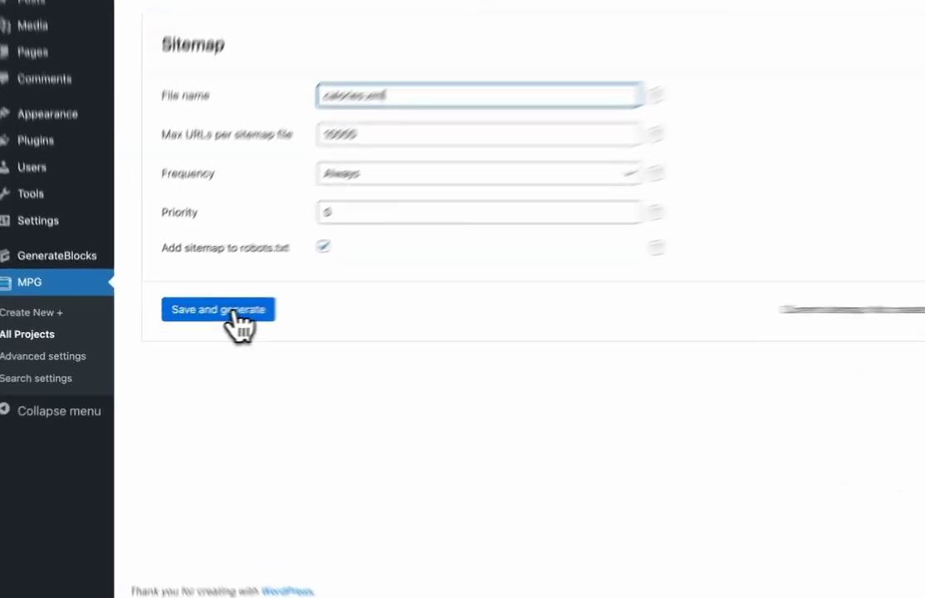
pyautogui.click(184, 323)
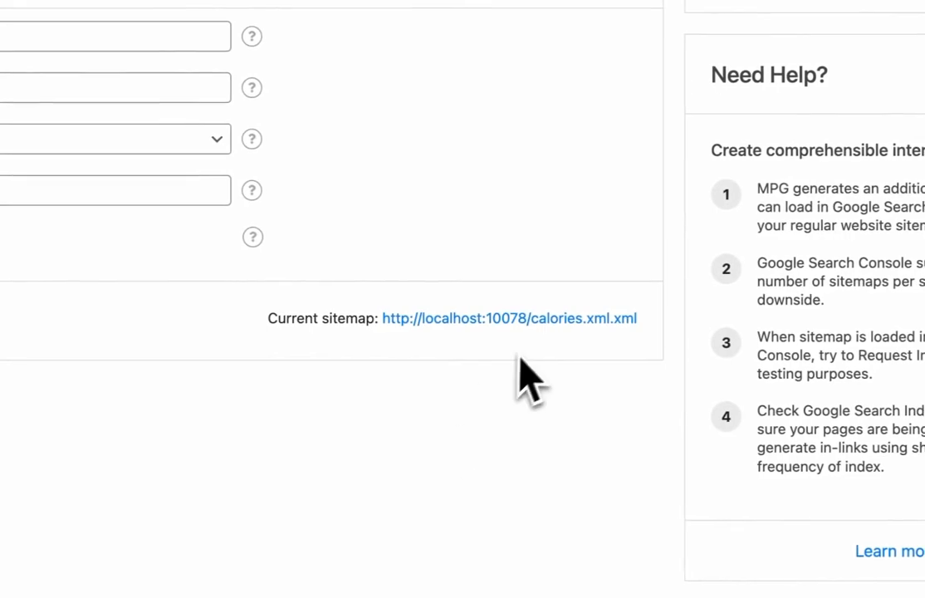
# Step: Shorten the sitemap's file name to calories and regenerate the sitemap
pyautogui.click(331, 249)
pyautogui.press('BackSpace')
pyautogui.press('BackSpace')
pyautogui.press('BackSpace')
pyautogui.press('BackSpace')
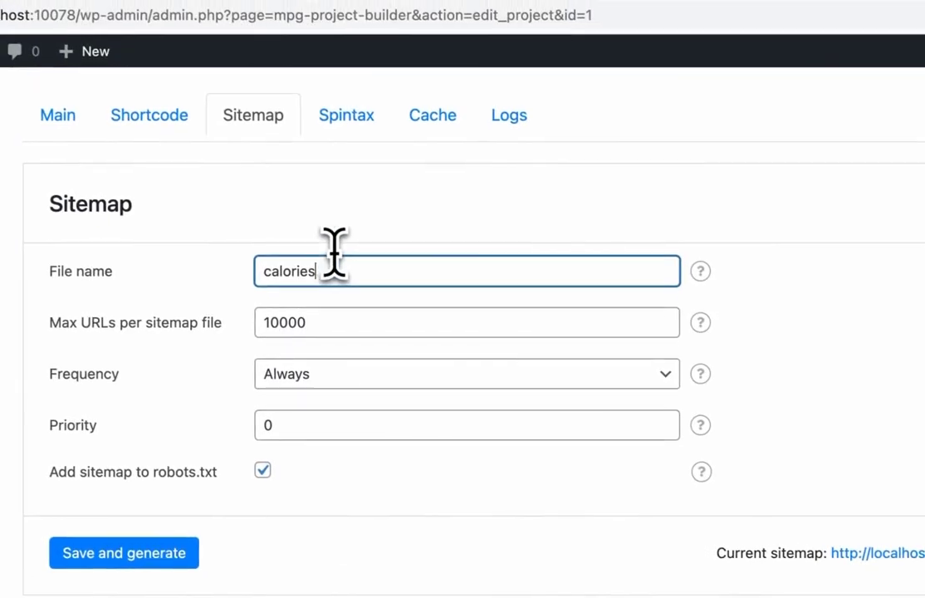
pyautogui.click(116, 556)
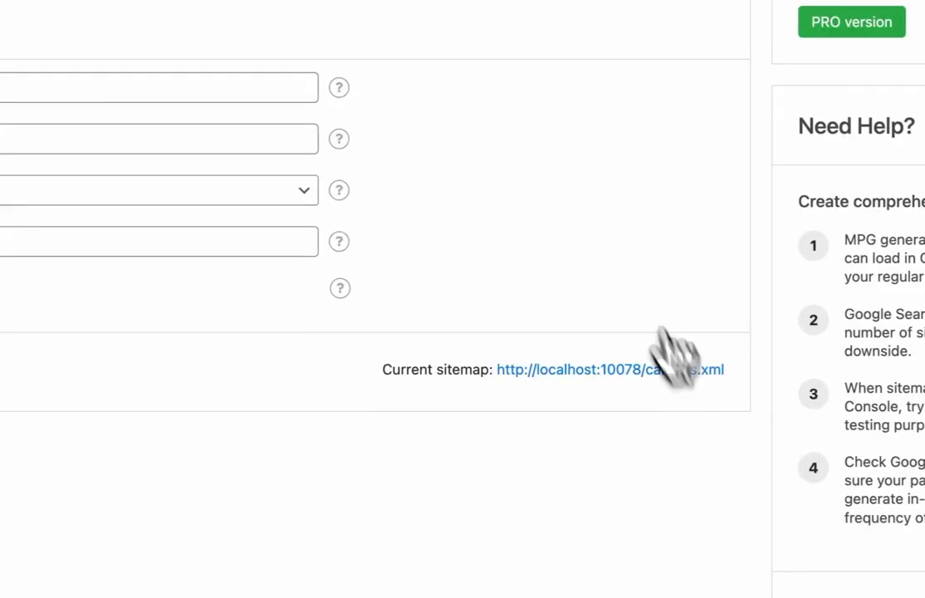
# Step: Open the generated calories.xml sitemap, examine its list of food page URLs through to the end, and close it
pyautogui.keyDown('super'); pyautogui.click(924, 552); pyautogui.keyUp('super')
pyautogui.click(366, 13)
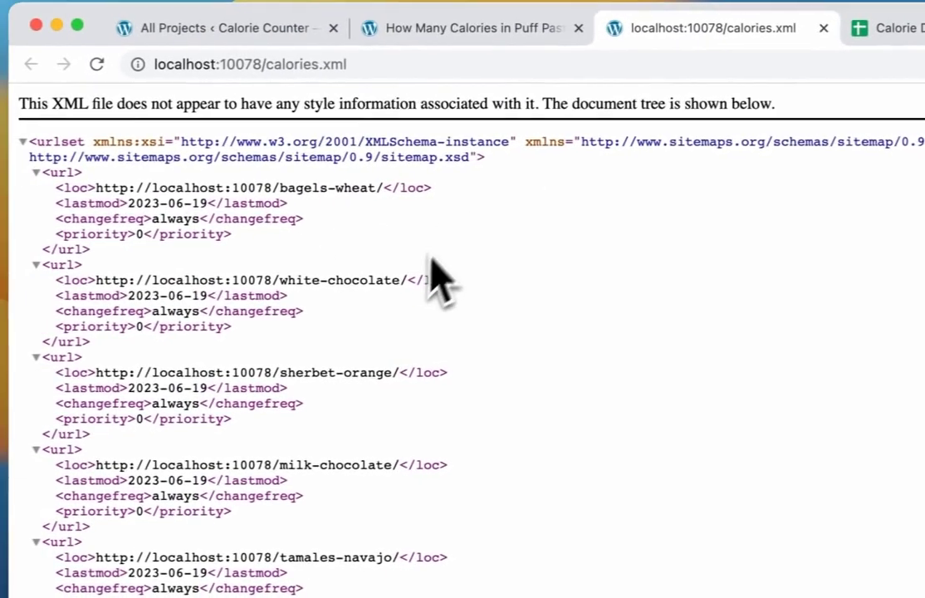
pyautogui.scroll(-10, 428, 362)
pyautogui.scroll(10, 427, 361)
pyautogui.scroll(10, 714, 378)
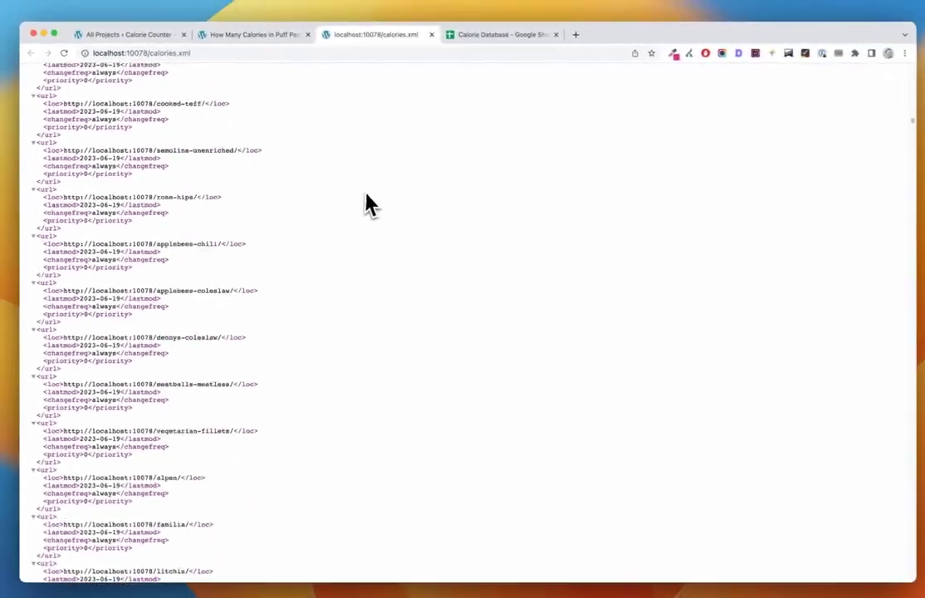
pyautogui.scroll(-10, 372, 236)
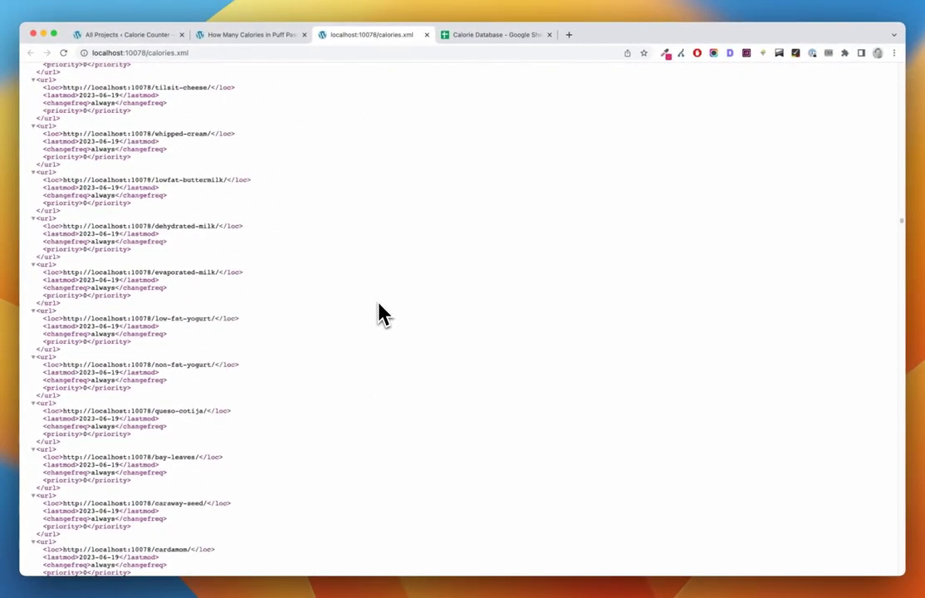
pyautogui.scroll(-10, 379, 314)
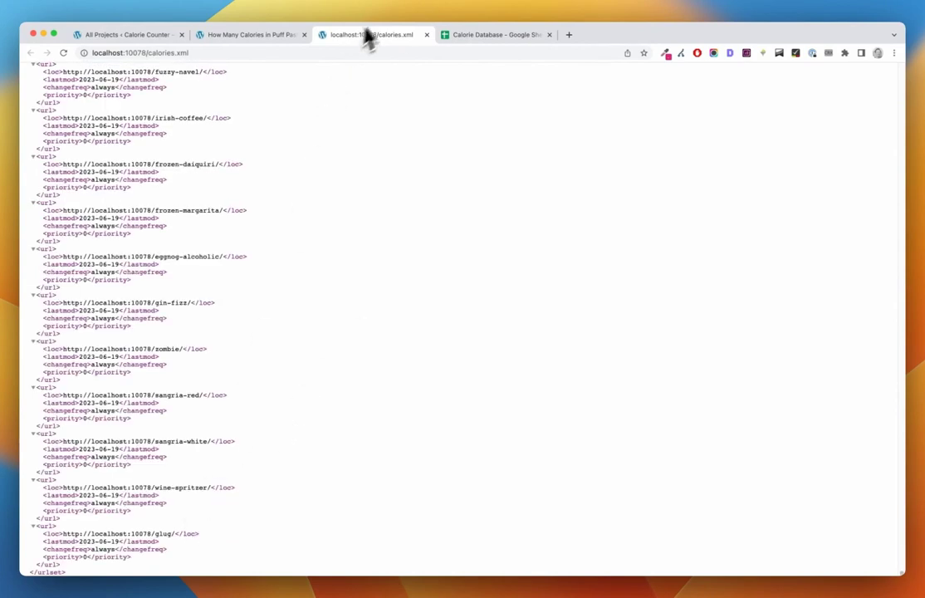
pyautogui.click(427, 36)
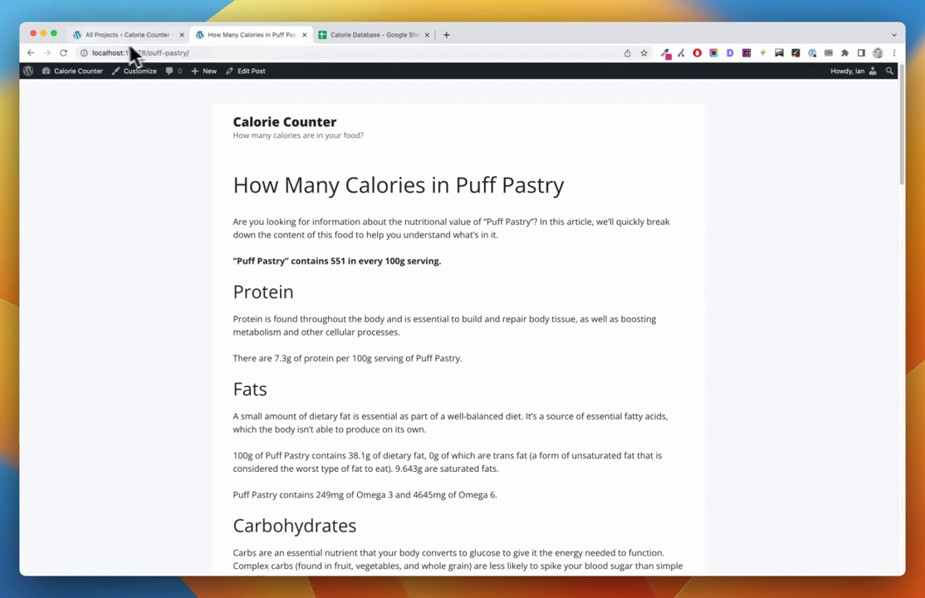
# Step: Return to the MPG project and review its Spintax and Cache settings
pyautogui.click(92, 38)
pyautogui.click(281, 103)
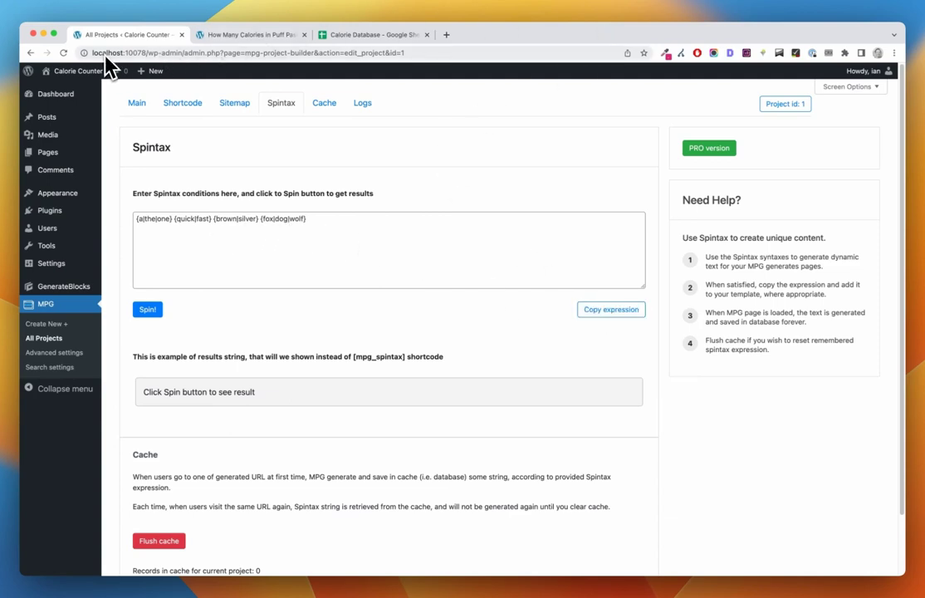
pyautogui.click(323, 106)
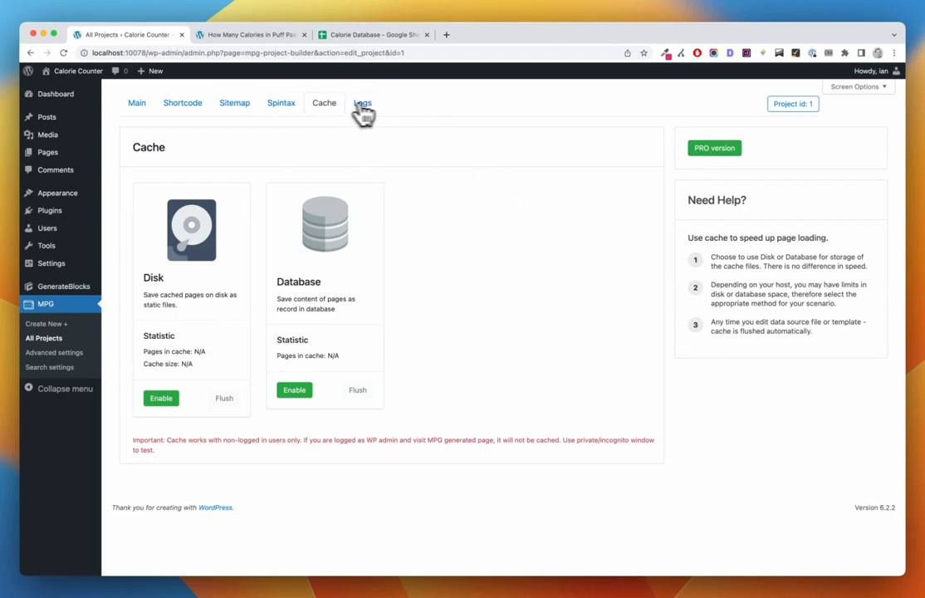
# Step: Copy the Baked Foods list shortcode from the MPG project and start a new page titled Baked Goods
pyautogui.click(193, 110)
pyautogui.moveTo(289, 517); pyautogui.dragTo(216, 475)
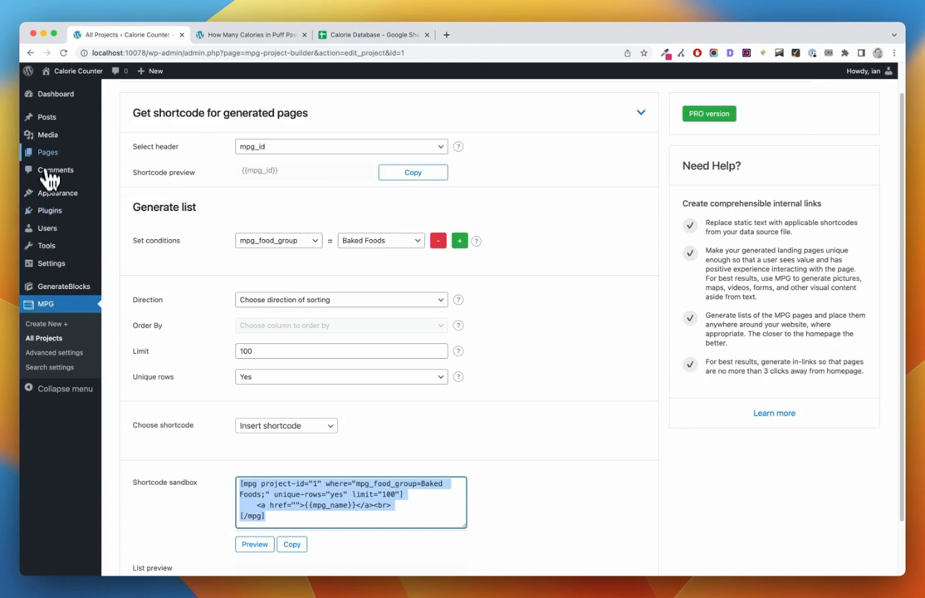
pyautogui.moveTo(47, 166)
pyautogui.click(126, 168)
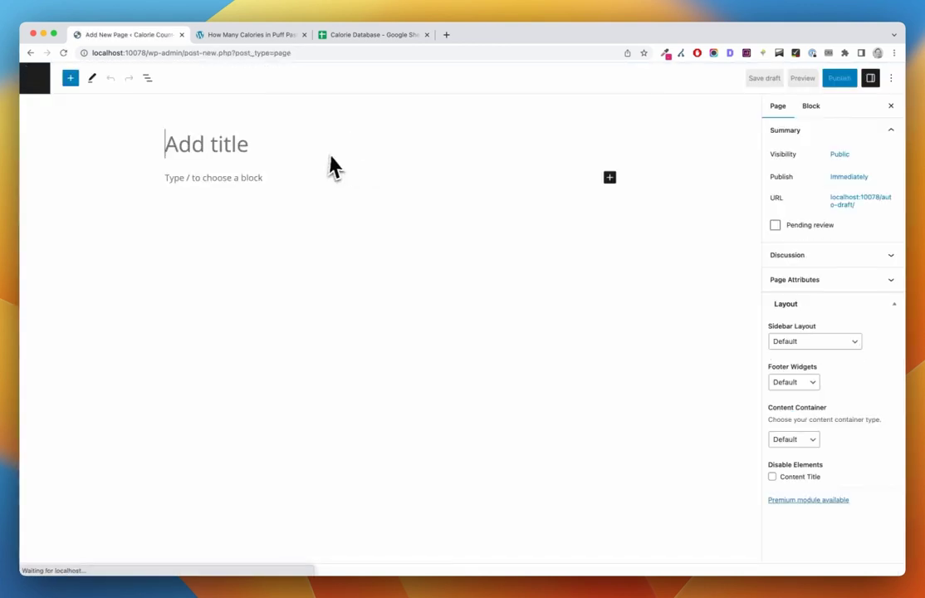
pyautogui.write('B')
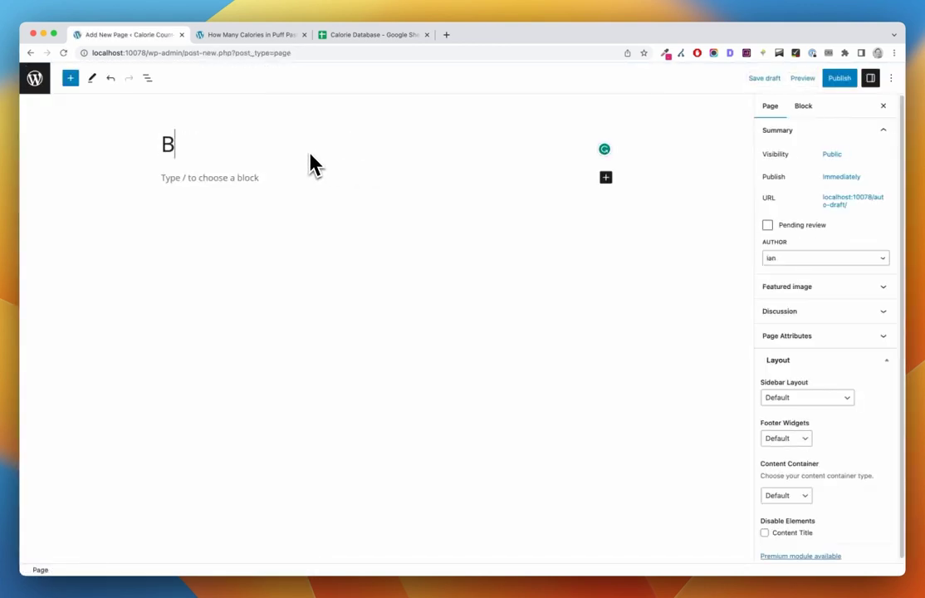
pyautogui.write('aked Goods')
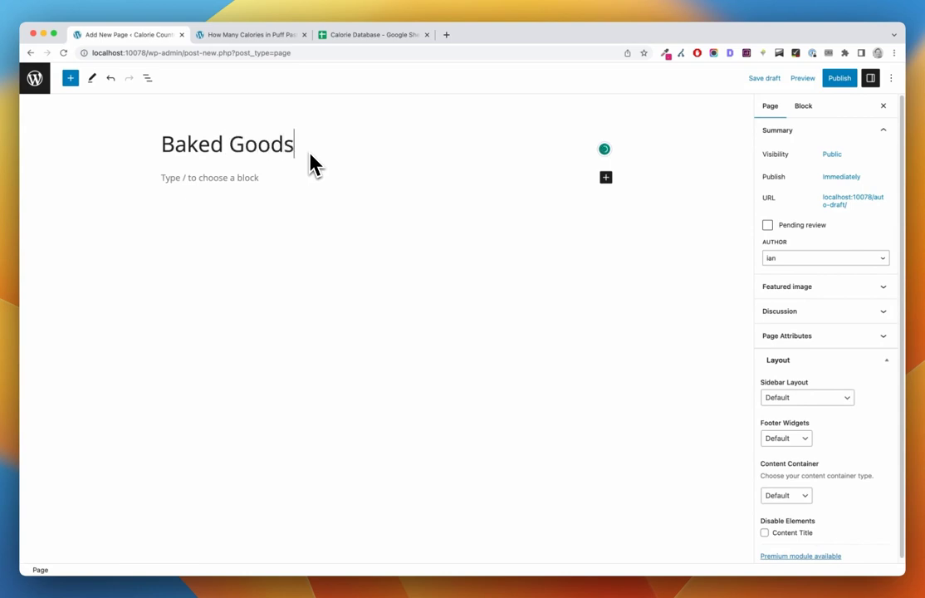
# Step: Paste the Baked Foods list shortcode into the page body, remove its blank line, and publish the page
pyautogui.click(258, 179)
pyautogui.press('super+v')
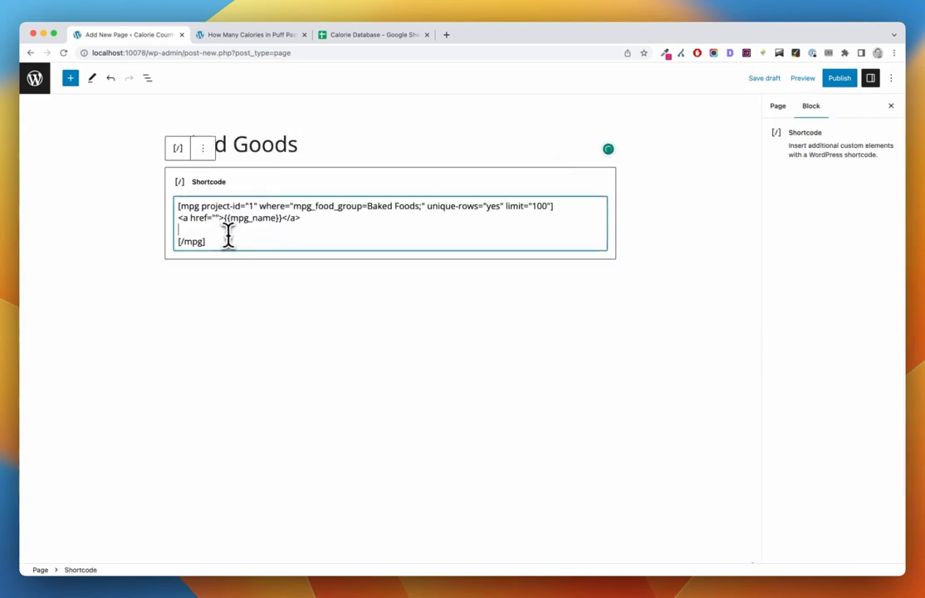
pyautogui.press('BackSpace')
pyautogui.click(838, 81)
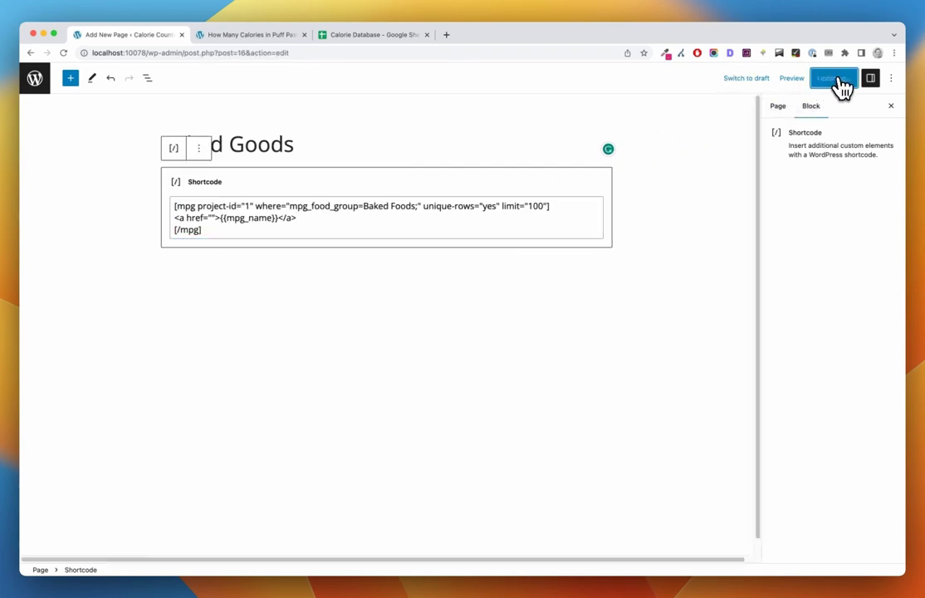
# Step: View the published Baked Goods page and examine its list of food links
pyautogui.click(122, 544)
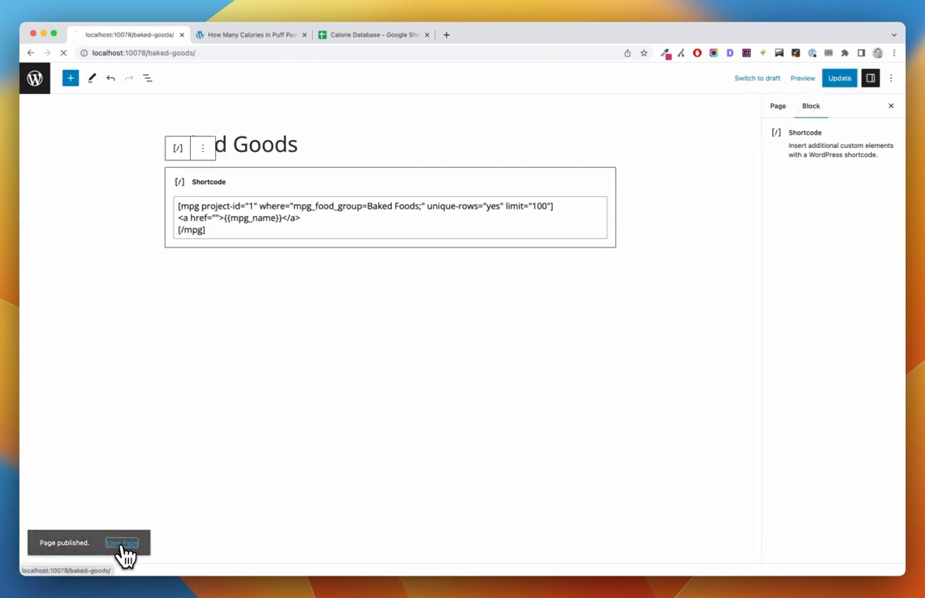
pyautogui.scroll(-15, 448, 283)
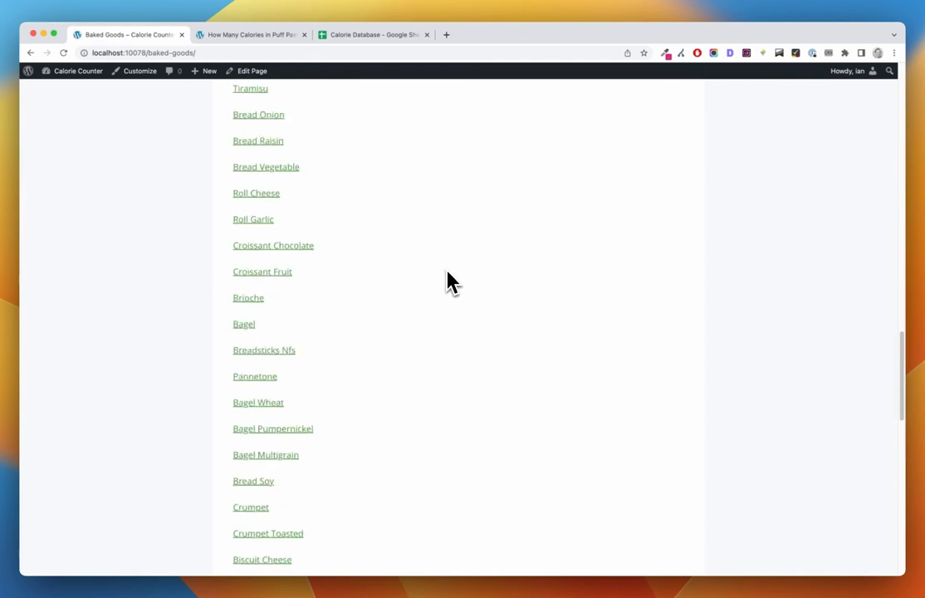
pyautogui.scroll(-5, 448, 282)
pyautogui.scroll(20, 473, 465)
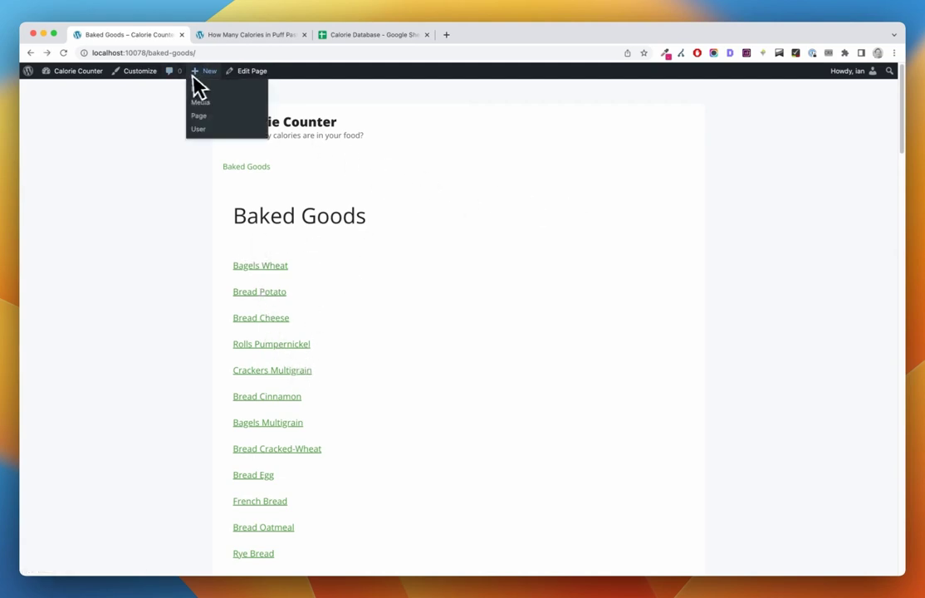
# Step: Create and publish a page titled "How Many Calories Are in Your Food?" with the pasted introduction and linked food category list
pyautogui.moveTo(197, 71)
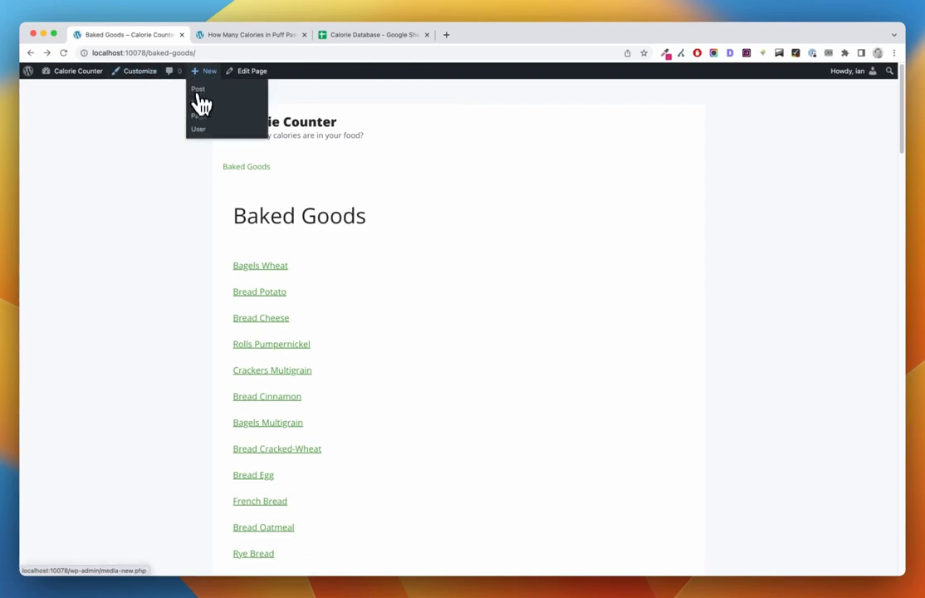
pyautogui.click(199, 121)
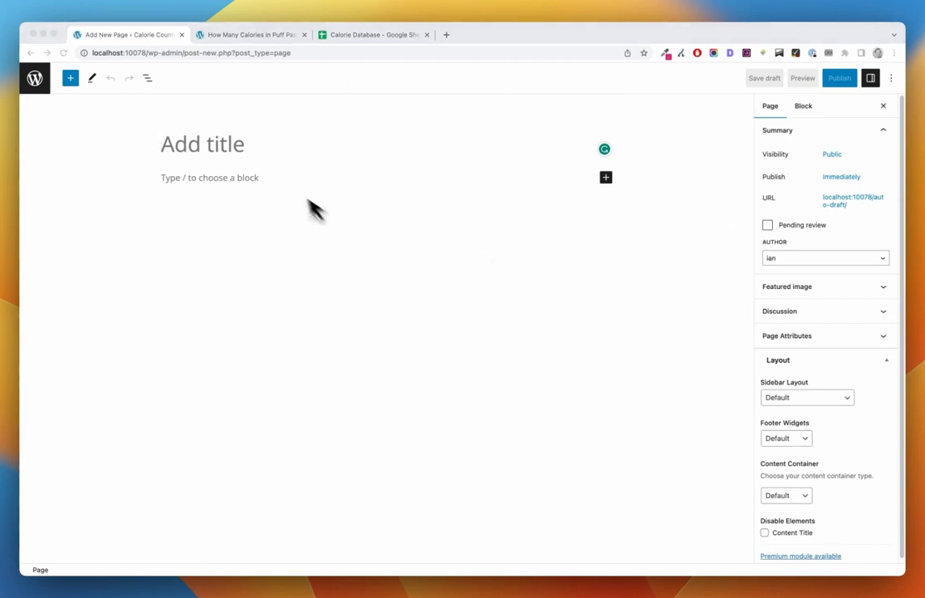
pyautogui.click(218, 150)
pyautogui.press('super+v')
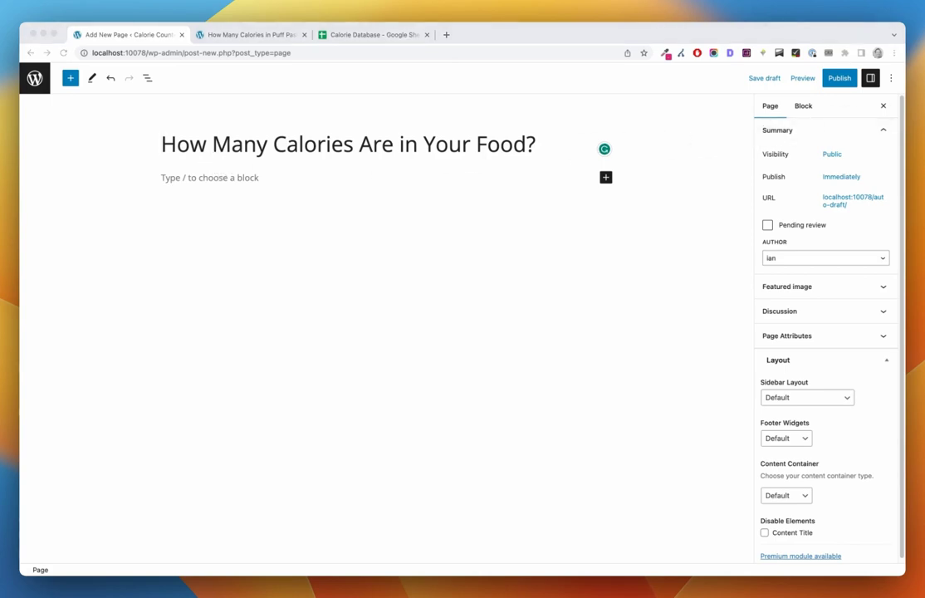
pyautogui.click(223, 178)
pyautogui.press('super+v')
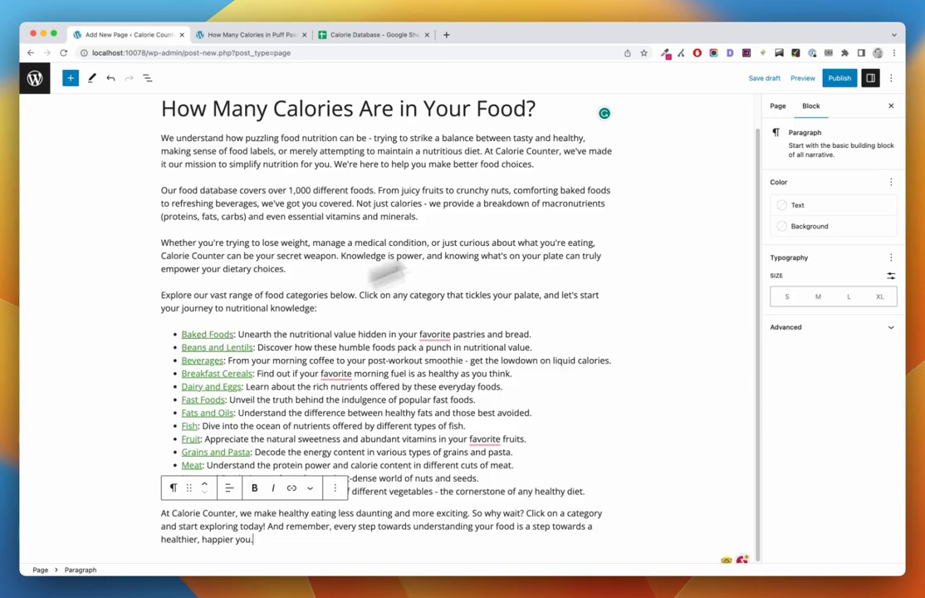
pyautogui.click(839, 78)
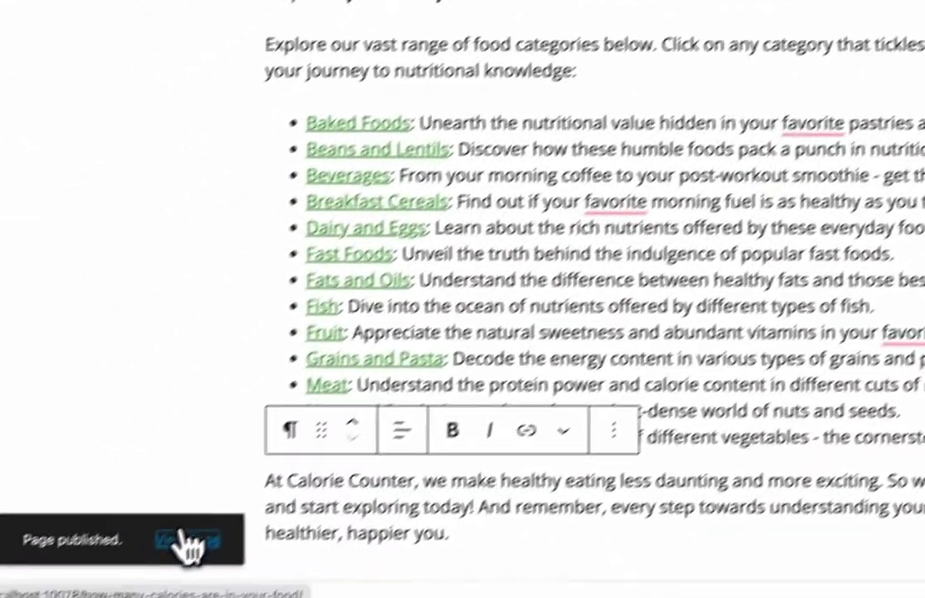
# Step: Set the site's homepage to the static page "How Many Calories Are in Your Food?" and publish the customization
pyautogui.click(182, 540)
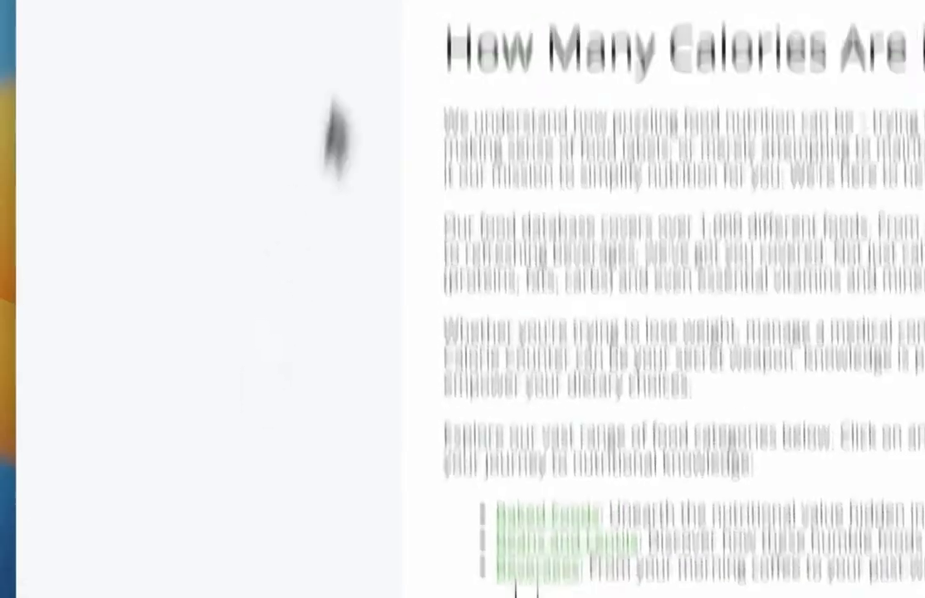
pyautogui.click(261, 110)
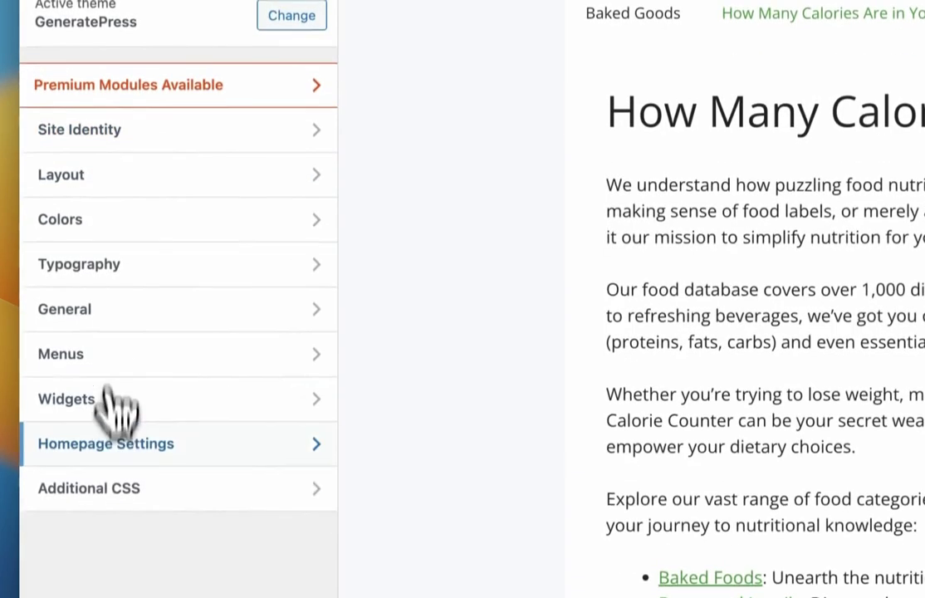
pyautogui.click(104, 436)
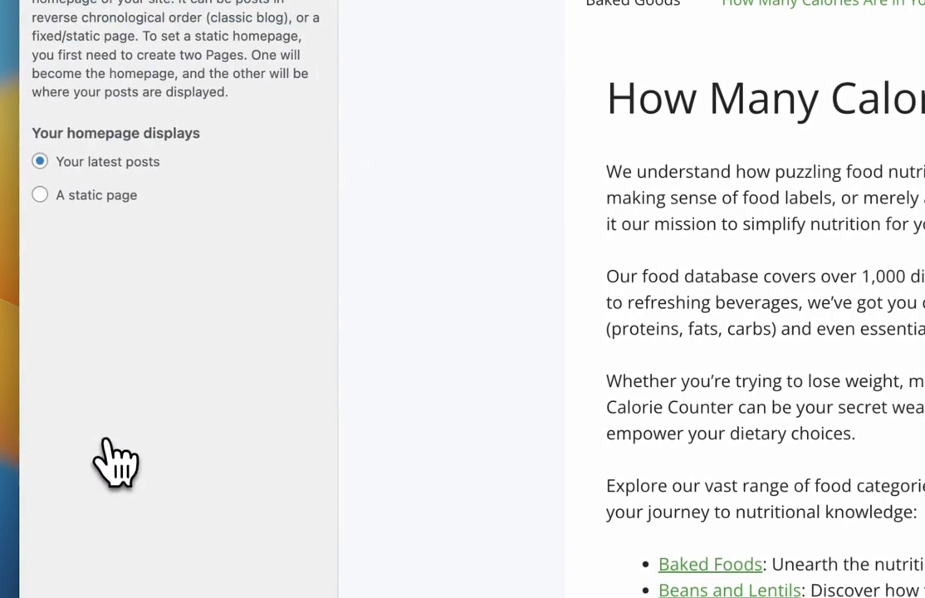
pyautogui.click(108, 194)
pyautogui.click(108, 279)
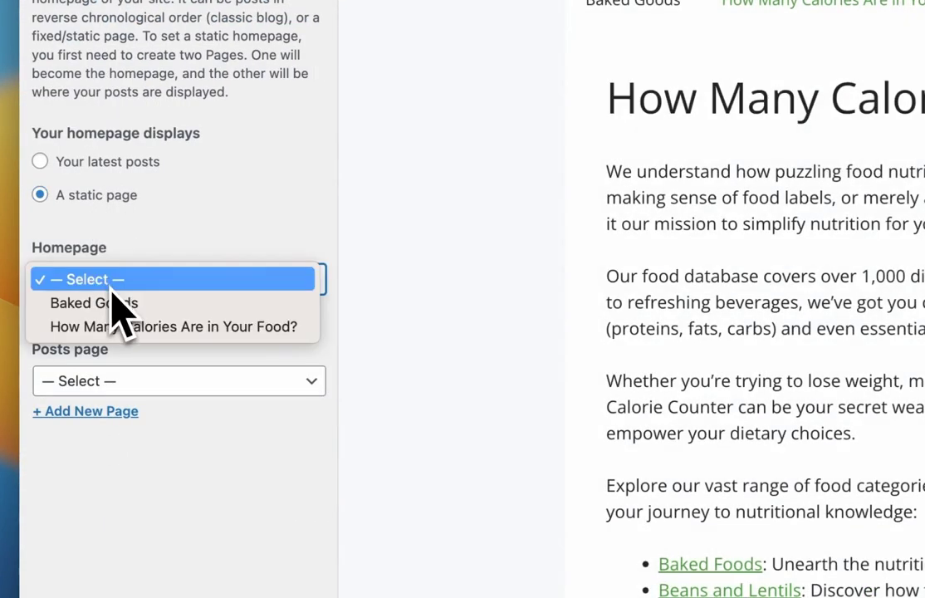
pyautogui.click(162, 330)
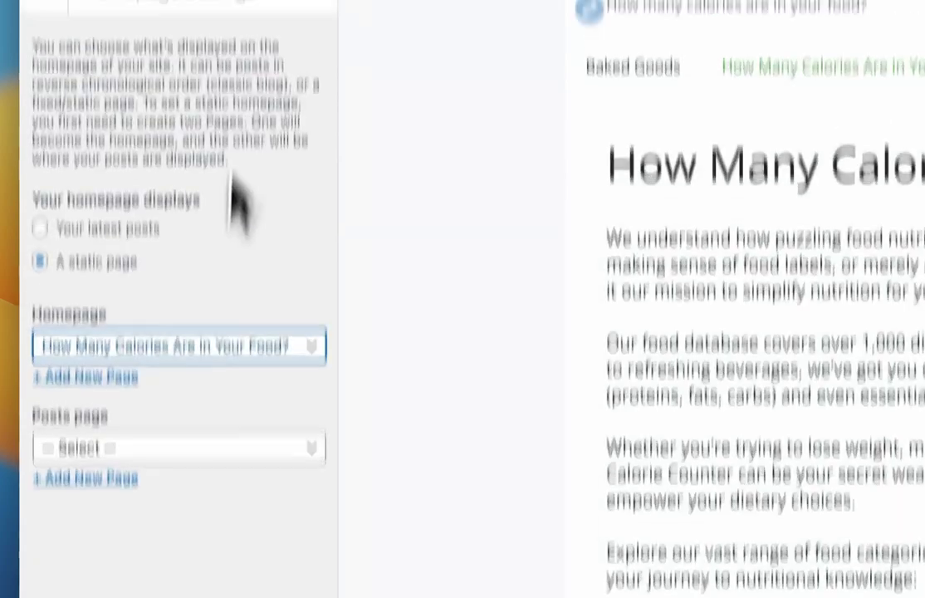
pyautogui.click(264, 121)
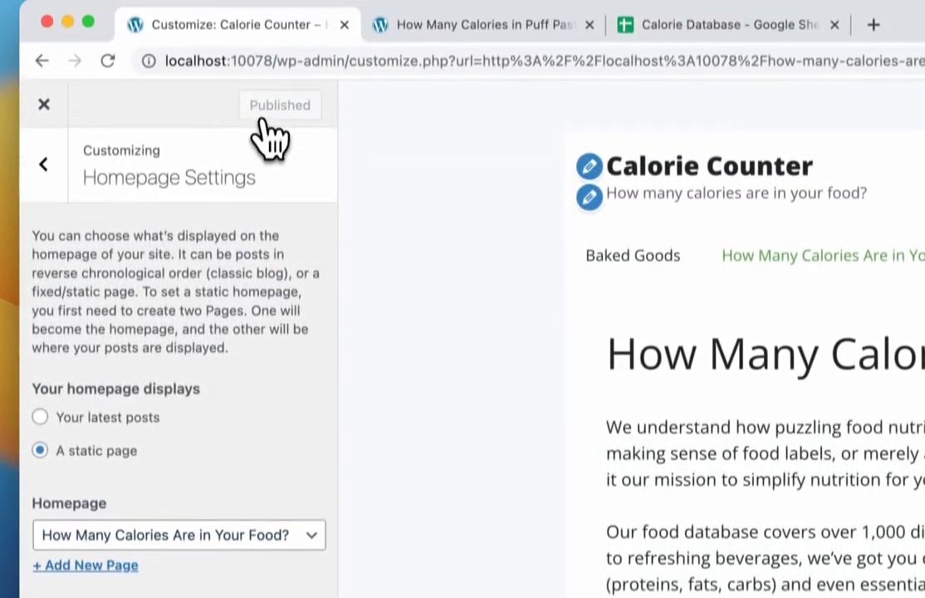
# Step: Leave the customizer, follow the homepage's Baked Foods link and open the Chocolate Cake post to check the site's linking
pyautogui.click(58, 126)
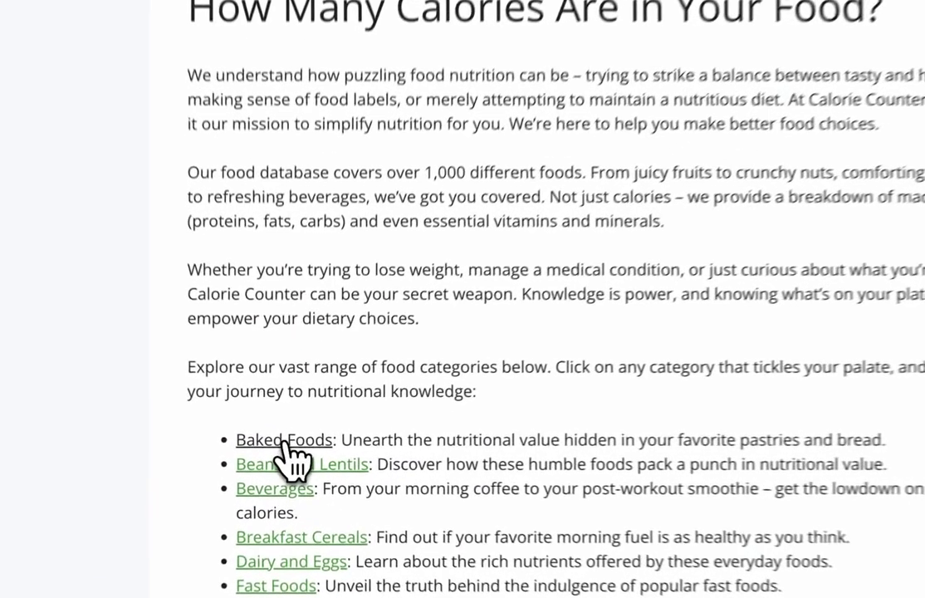
pyautogui.click(282, 450)
pyautogui.scroll(-6, 523, 240)
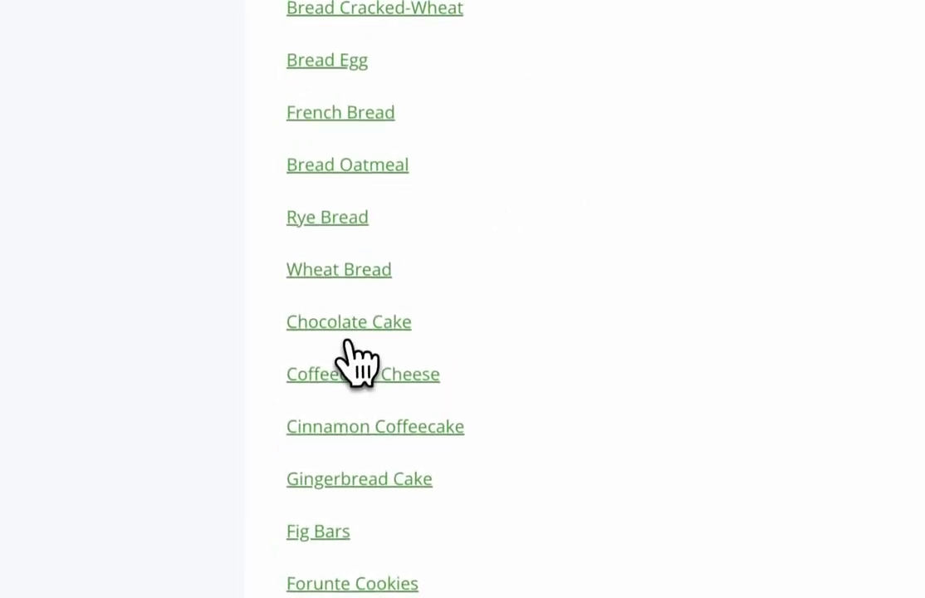
pyautogui.click(352, 332)
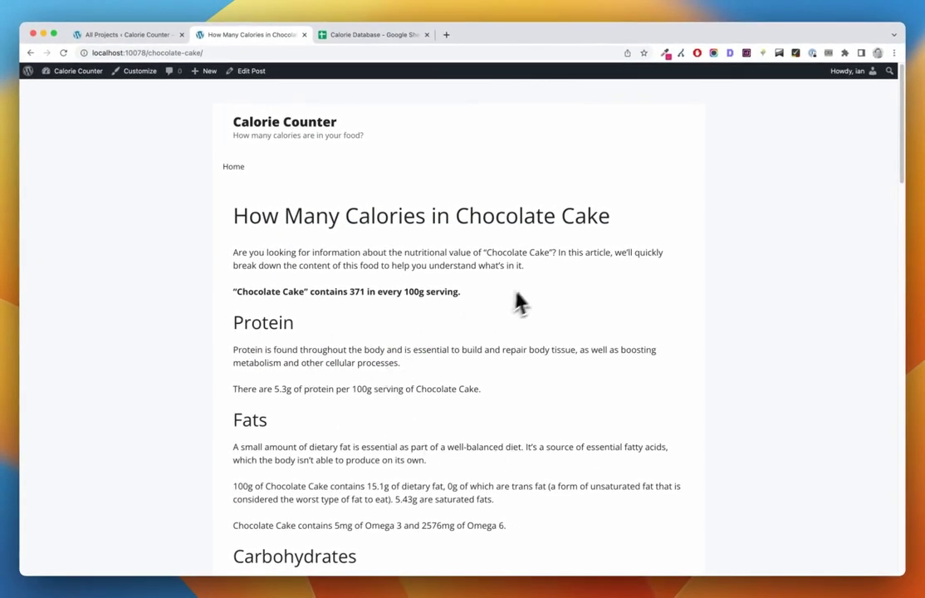
# Step: Switch to the Calorie Database sheet and examine the file names in its image column, returning to the Chocolate Cake post
pyautogui.hotkey('ctrl', 'Tab')
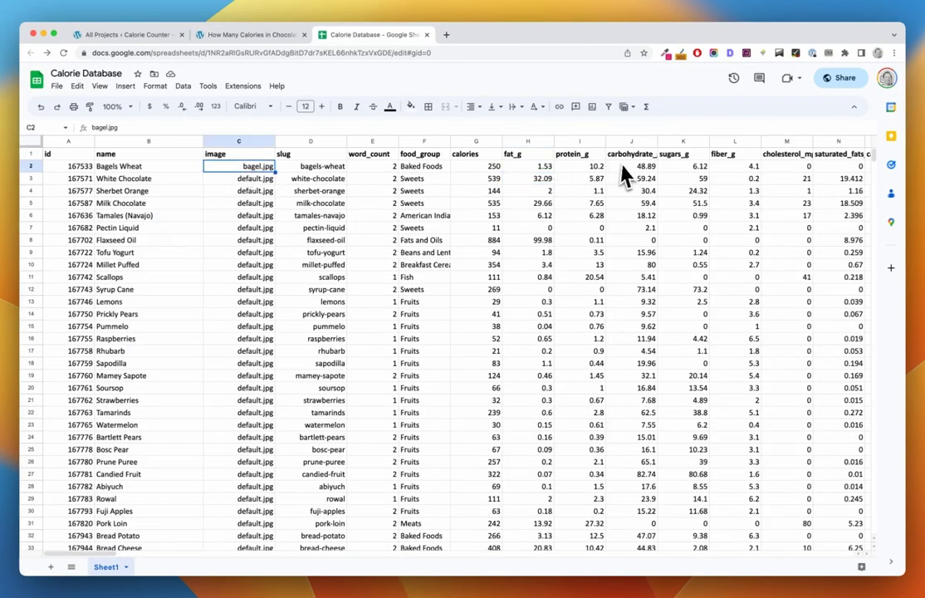
pyautogui.click(264, 35)
pyautogui.click(352, 35)
pyautogui.click(247, 181)
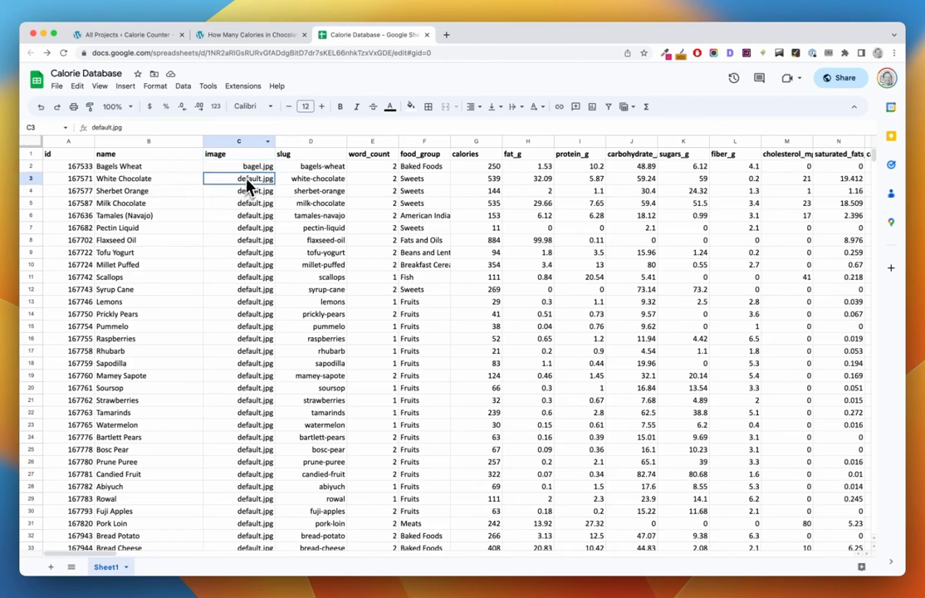
pyautogui.click(241, 35)
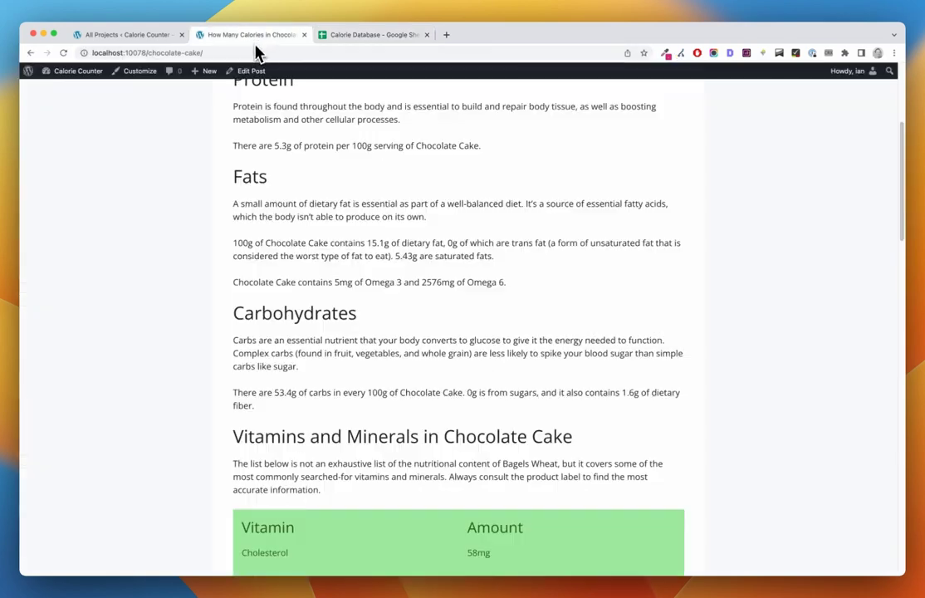
# Step: Upload bagel.jpg and default.jpg to the site's media library
pyautogui.click(129, 40)
pyautogui.moveTo(56, 137)
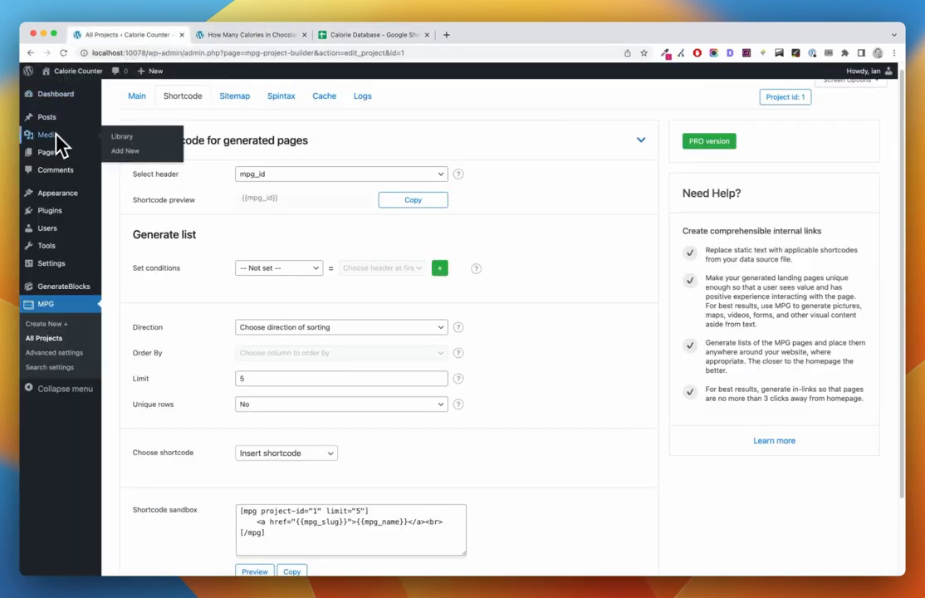
pyautogui.click(136, 152)
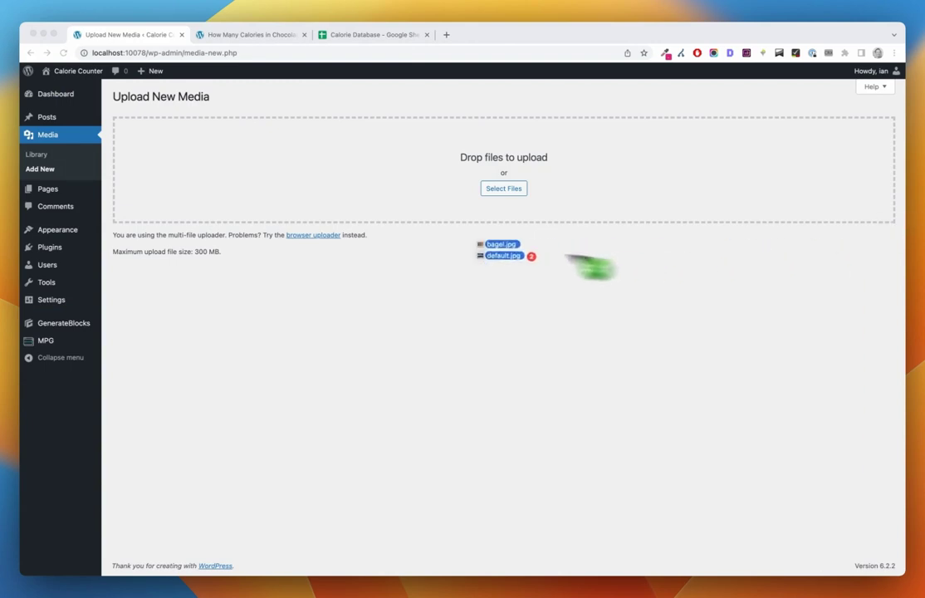
pyautogui.moveTo(581, 247); pyautogui.dragTo(337, 179)
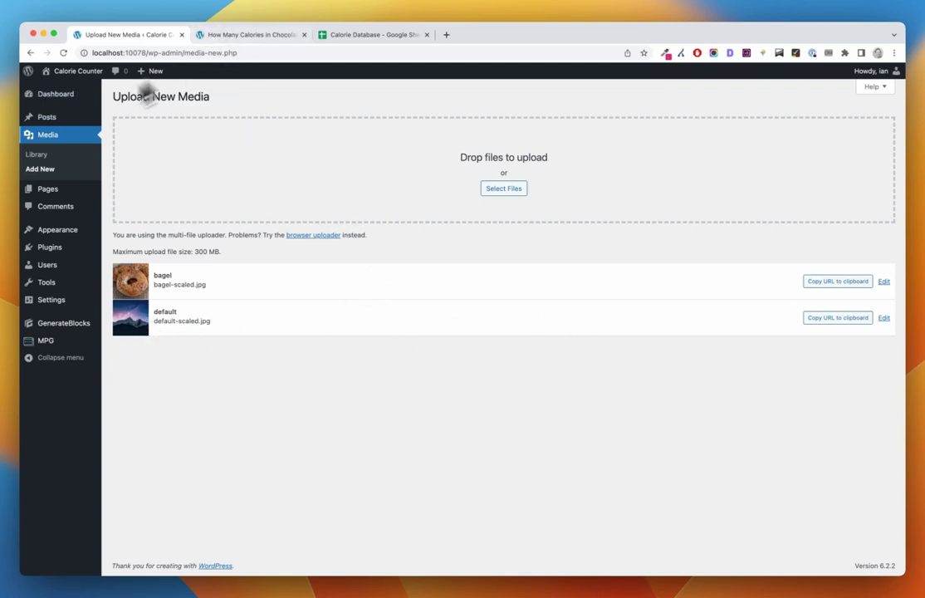
# Step: Open the template post "How Many Calories in {{mpg_name}}" for editing
pyautogui.moveTo(58, 118)
pyautogui.click(125, 118)
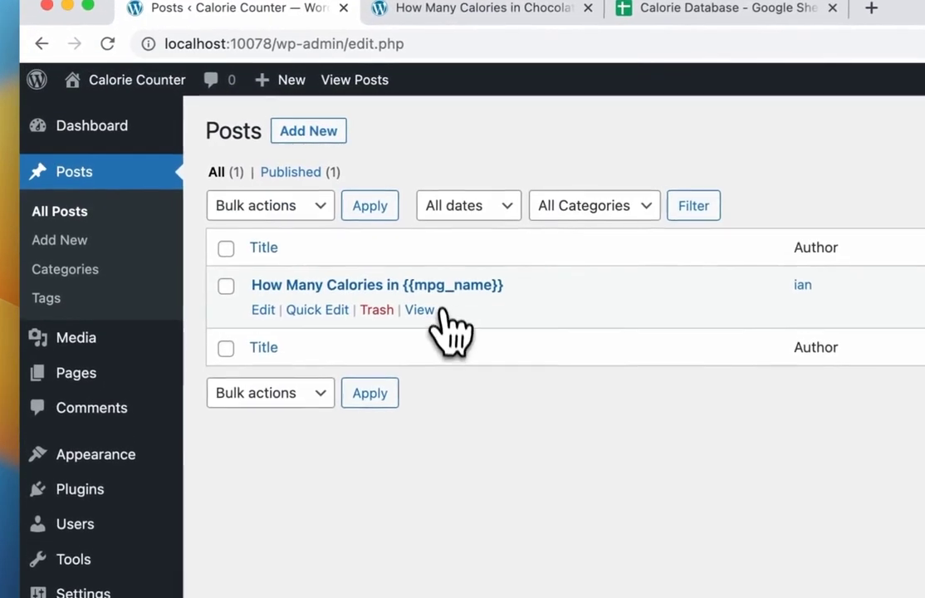
pyautogui.click(437, 287)
# Step: Insert an image block below the bold calories sentence and fill it with the bagel picture from the media library
pyautogui.click(884, 365)
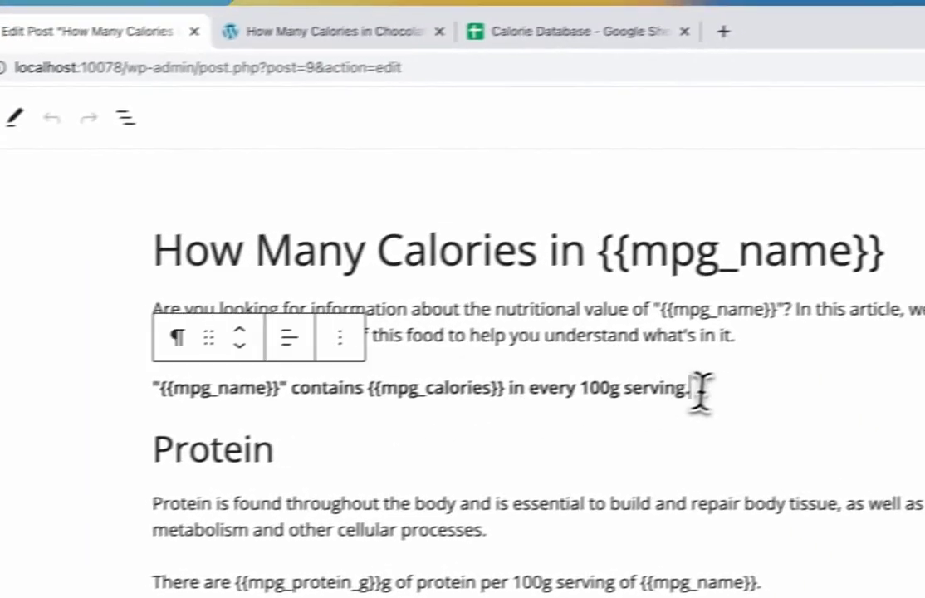
pyautogui.press('Return')
pyautogui.write('/ima')
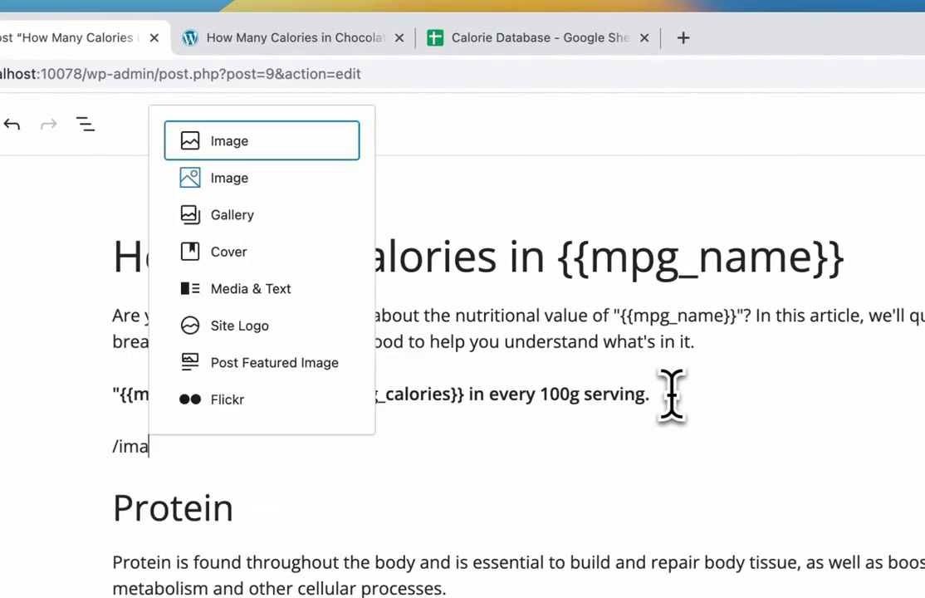
pyautogui.write('g')
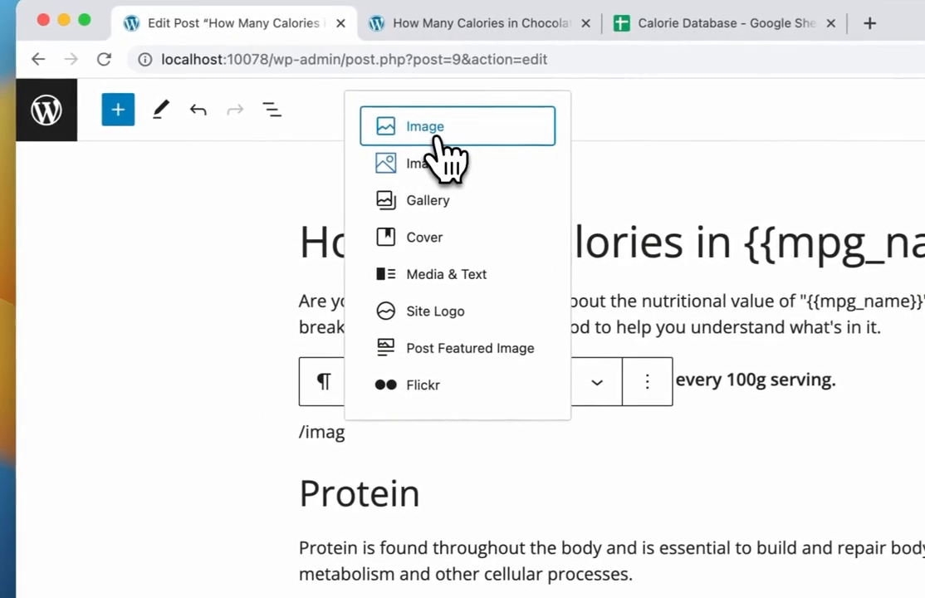
pyautogui.click(437, 133)
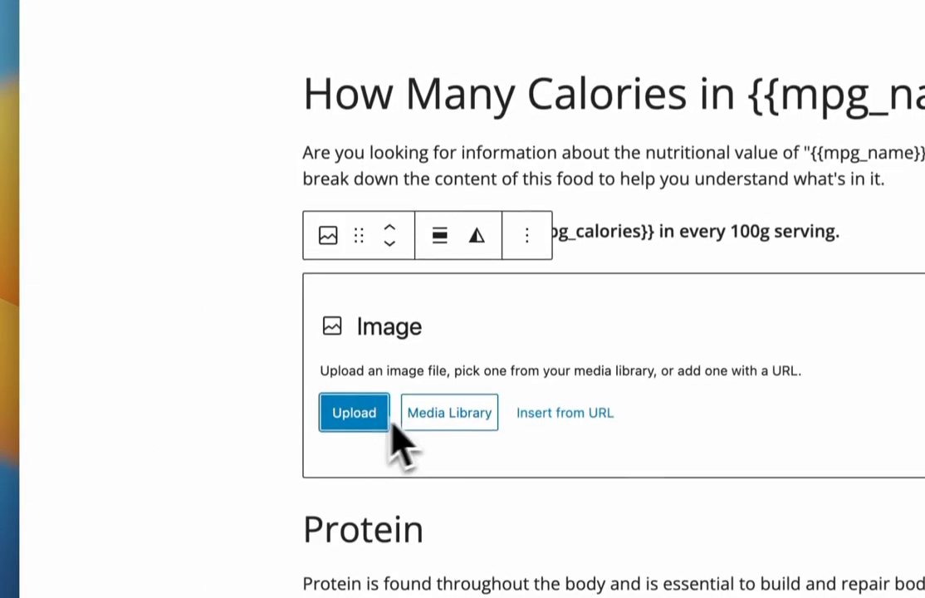
pyautogui.click(463, 412)
pyautogui.click(290, 204)
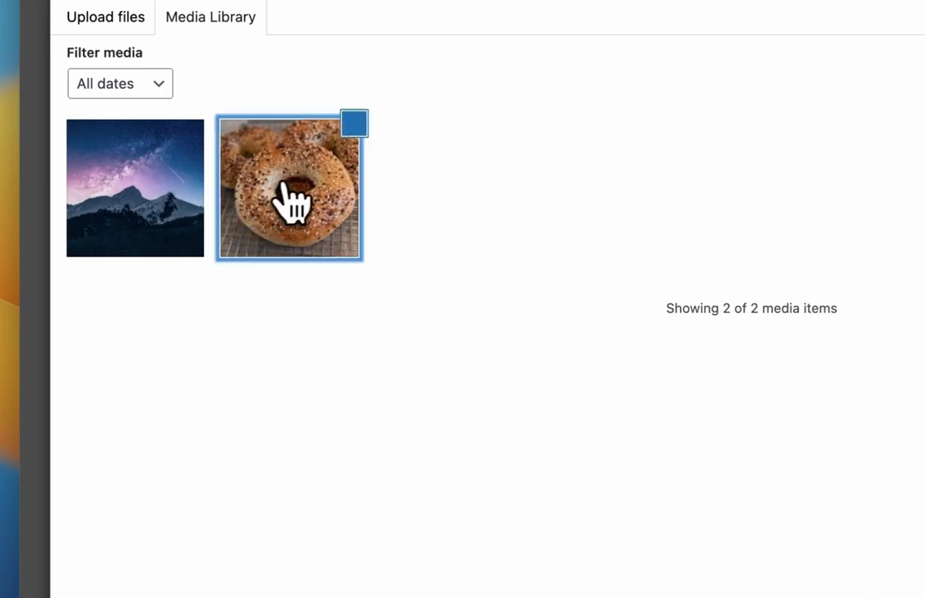
pyautogui.click(832, 521)
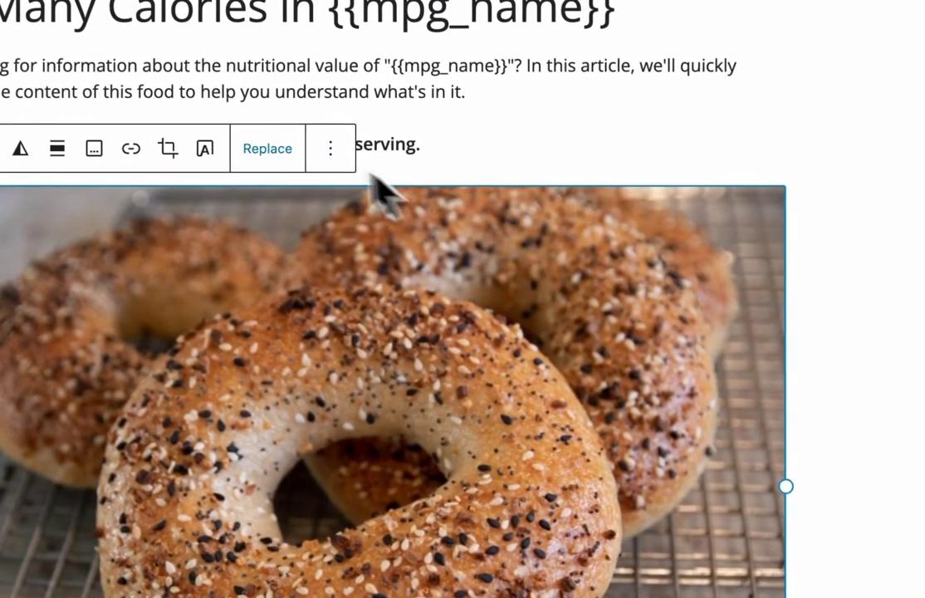
# Step: Edit the image block as HTML and replace the bagel file name in its source URL with {{mpg_image}}
pyautogui.click(331, 148)
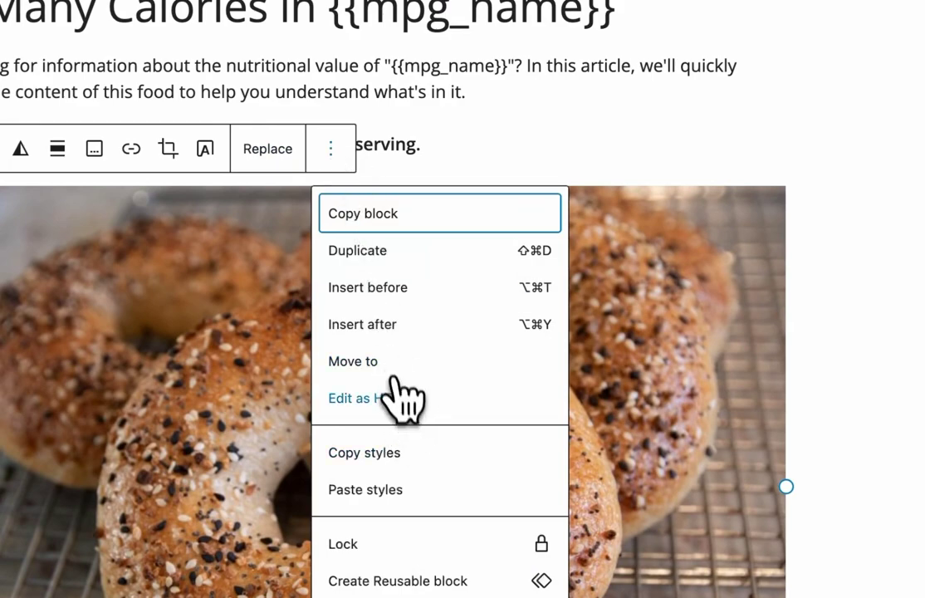
pyautogui.click(371, 400)
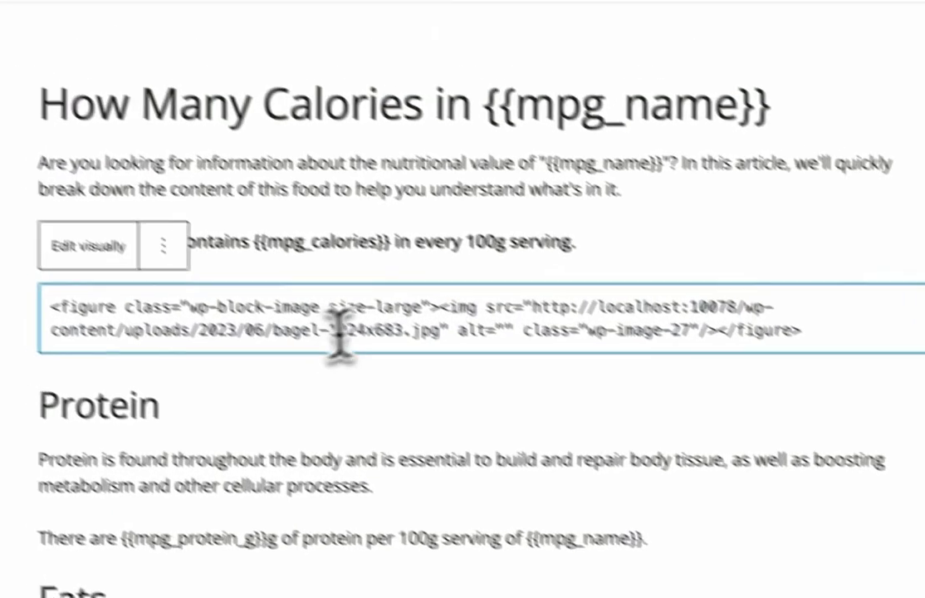
pyautogui.doubleClick(436, 334)
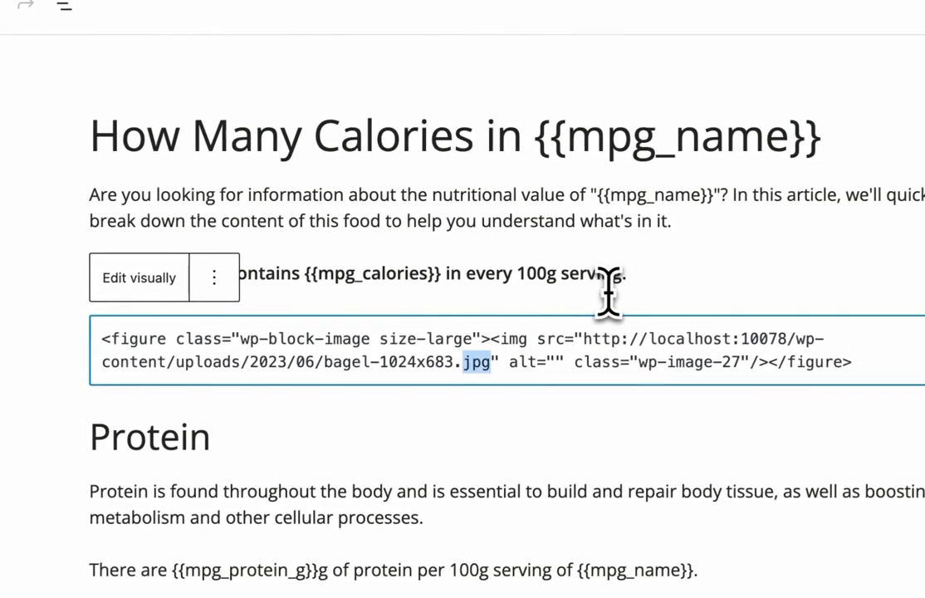
pyautogui.hotkey('ctrl', 'shift', 'Left')
pyautogui.hotkey('ctrl', 'shift', 'Left')
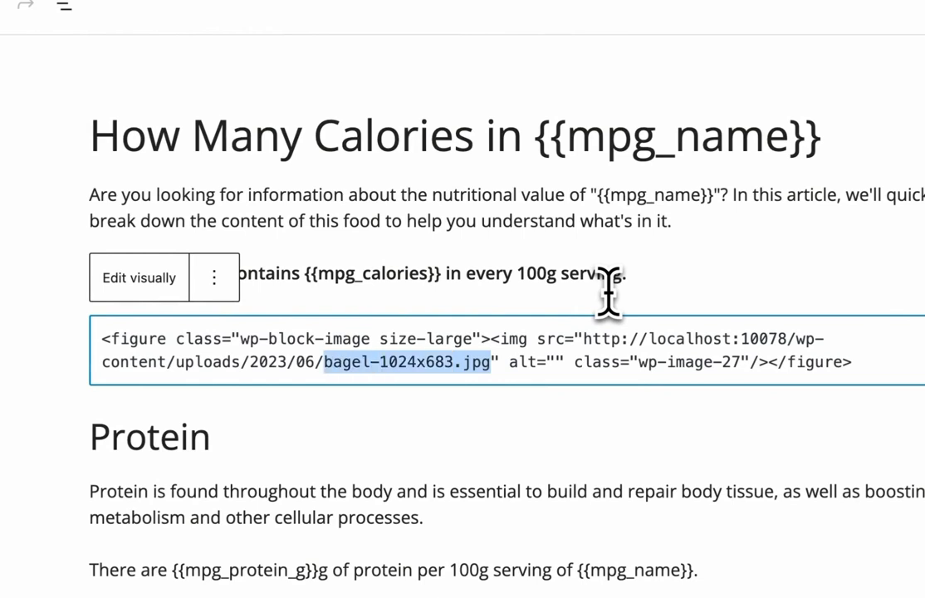
pyautogui.write('{{')
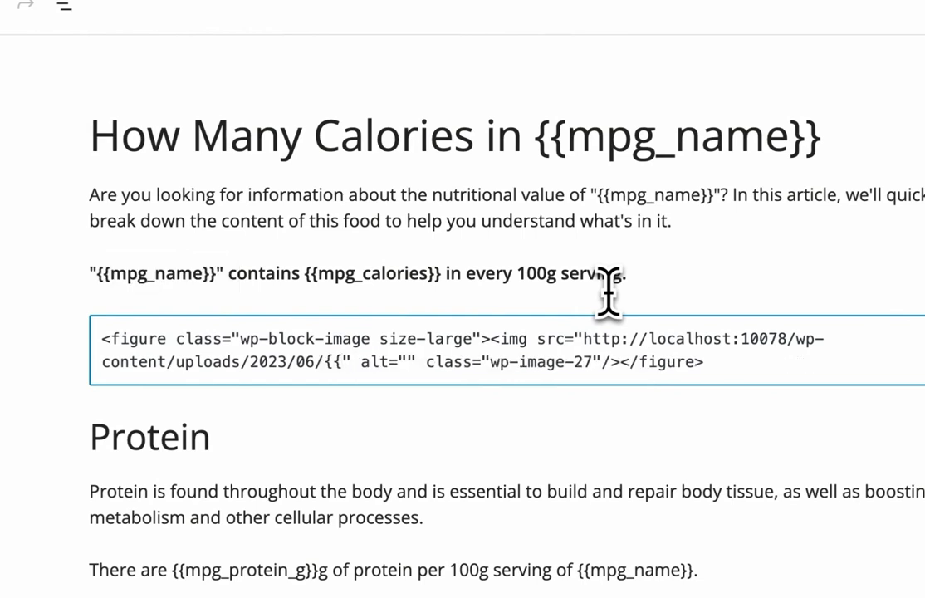
pyautogui.write('mpg_image')
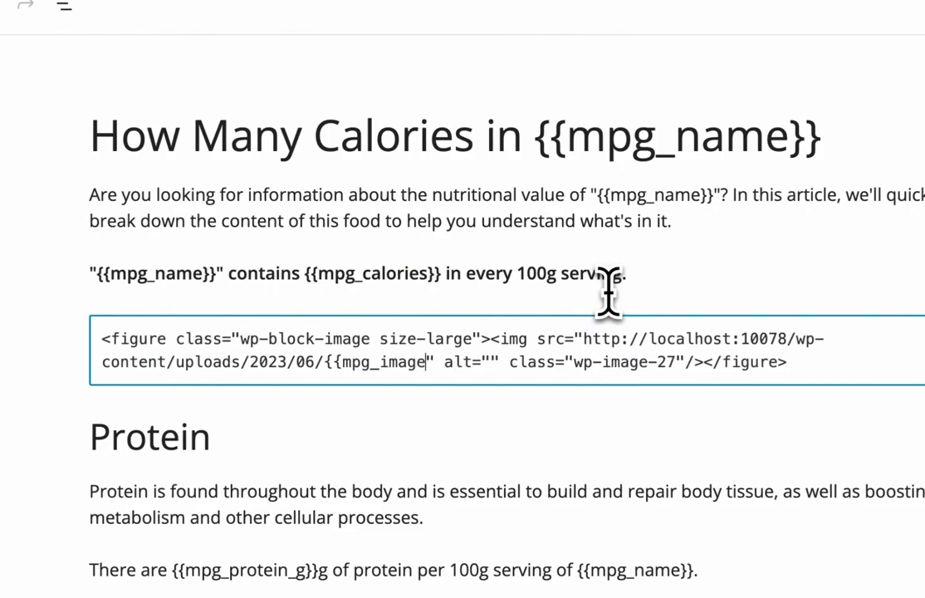
pyautogui.write('}}')
# Step: Check the image column's header in the Calorie Database sheet, return to the template post and update it
pyautogui.click(409, 21)
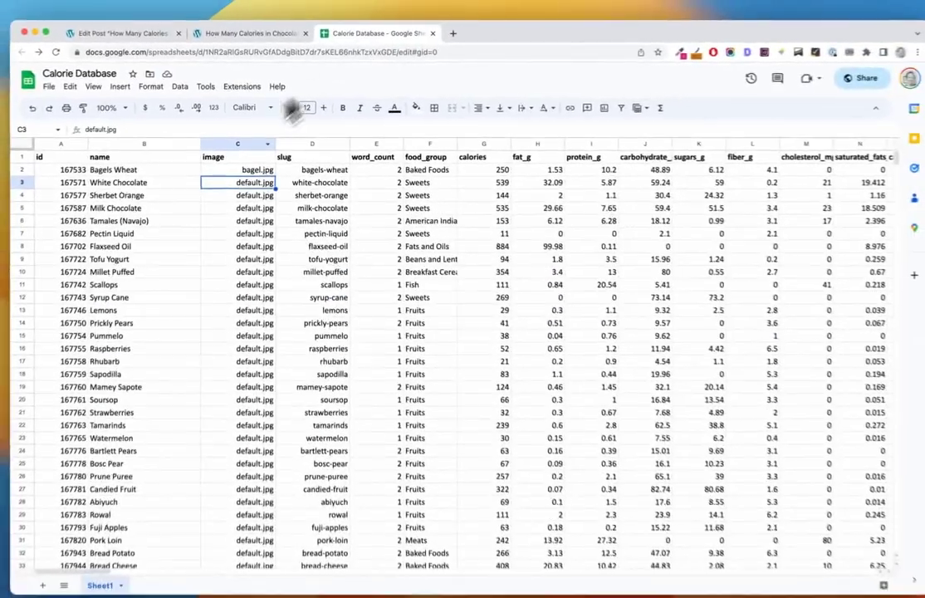
pyautogui.click(219, 158)
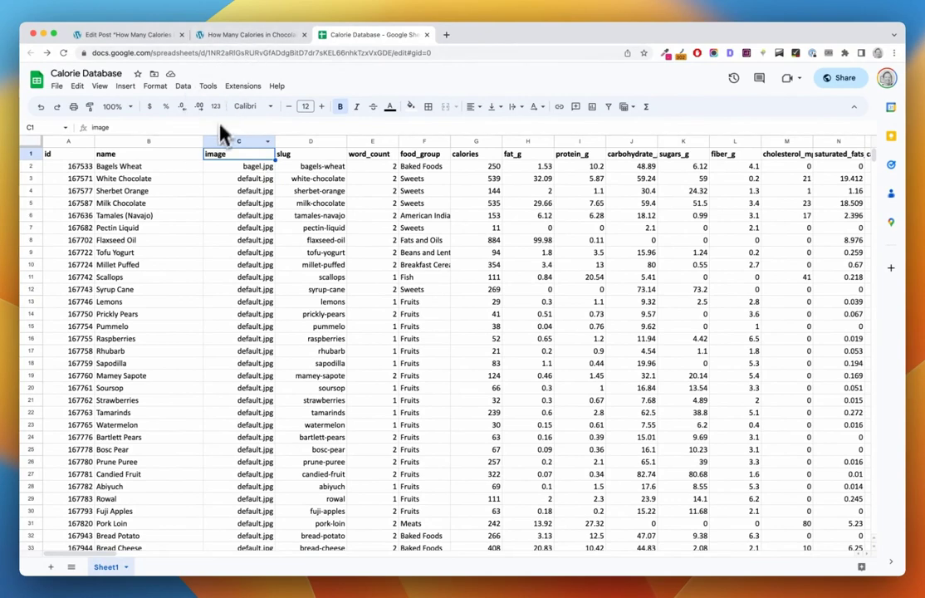
pyautogui.click(110, 35)
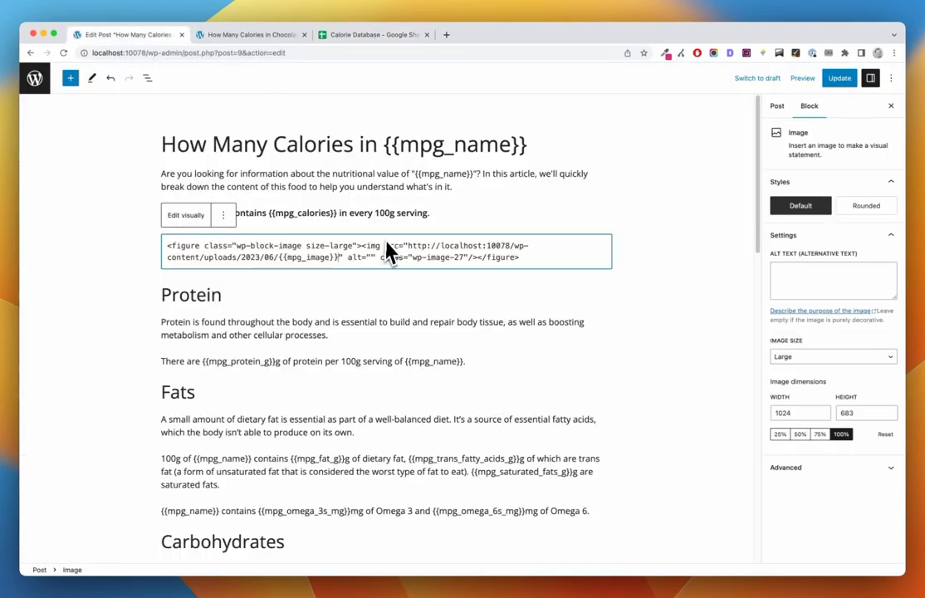
pyautogui.click(845, 79)
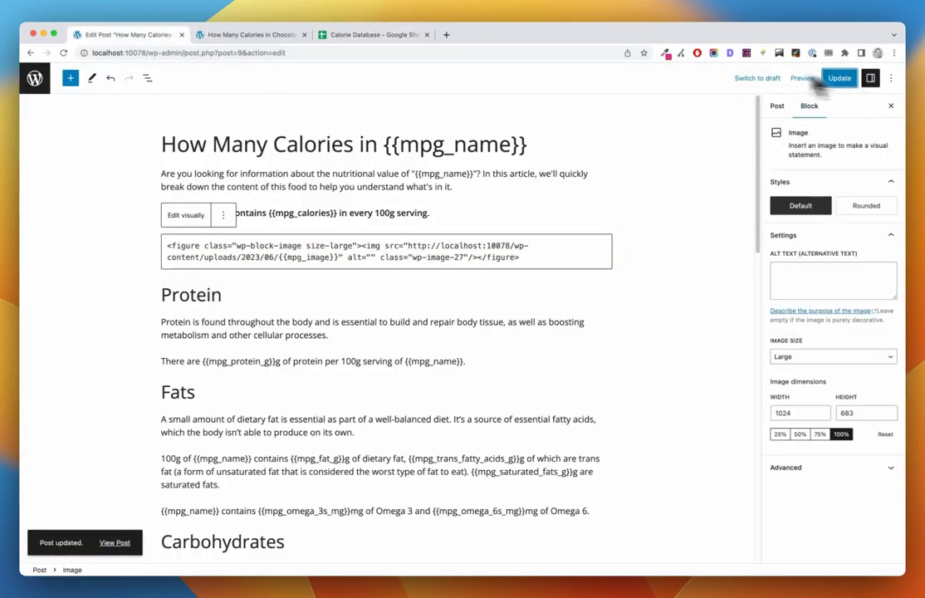
# Step: Reload the Chocolate Cake post and examine the image it displays
pyautogui.click(277, 35)
pyautogui.click(63, 53)
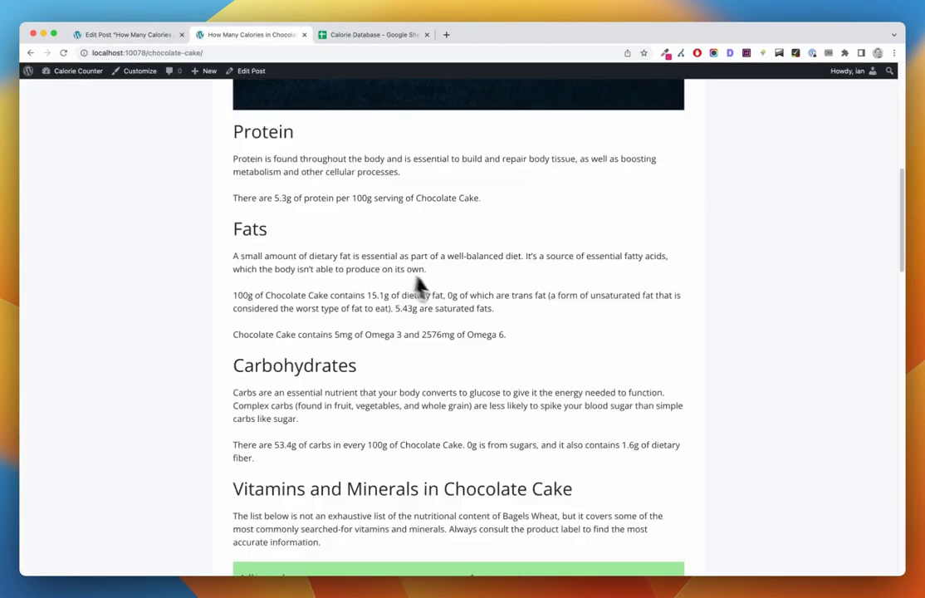
pyautogui.scroll(-2, 370, 398)
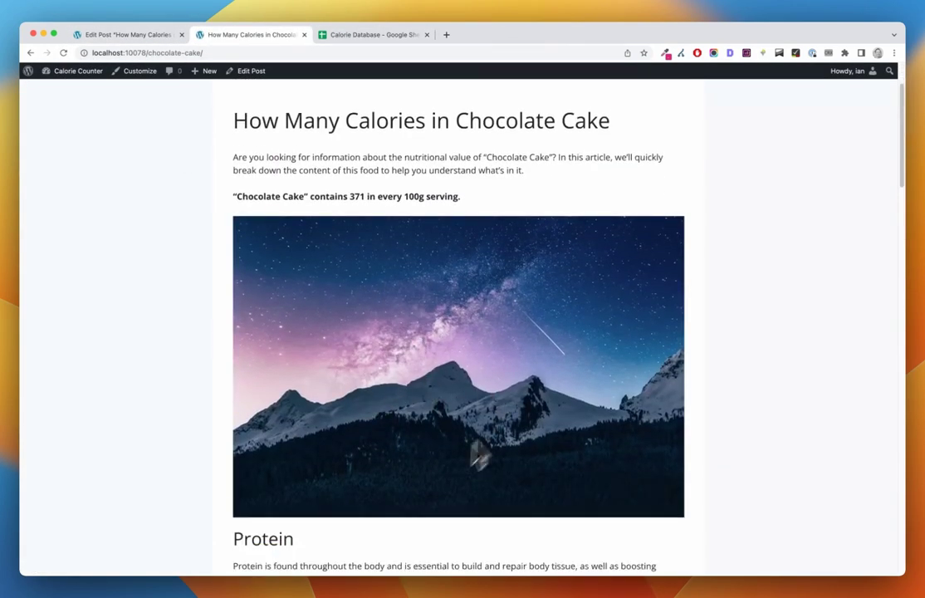
pyautogui.scroll(2, 474, 330)
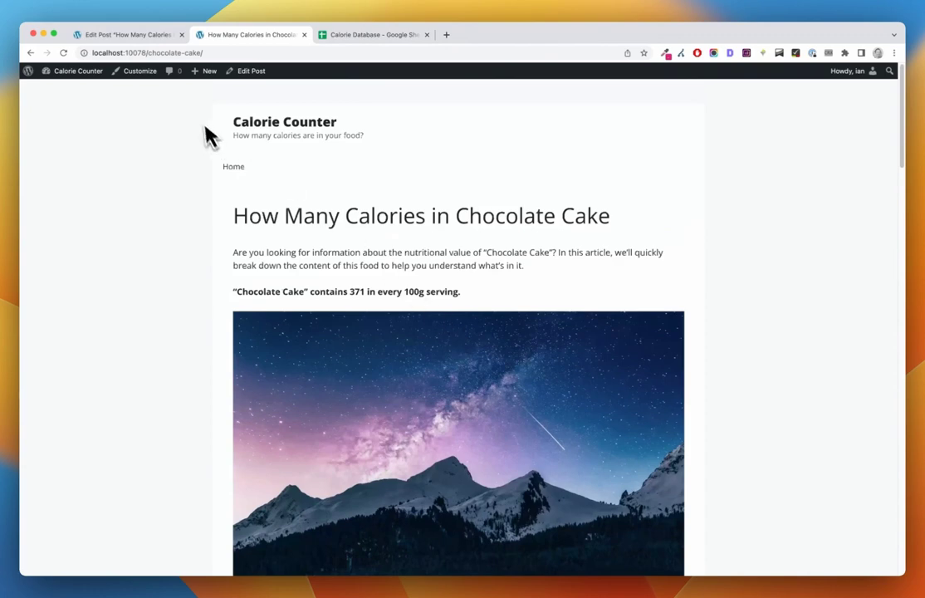
# Step: Open the Bagels Wheat post from the homepage's Baked Foods category and examine its image and content
pyautogui.click(225, 169)
pyautogui.click(304, 449)
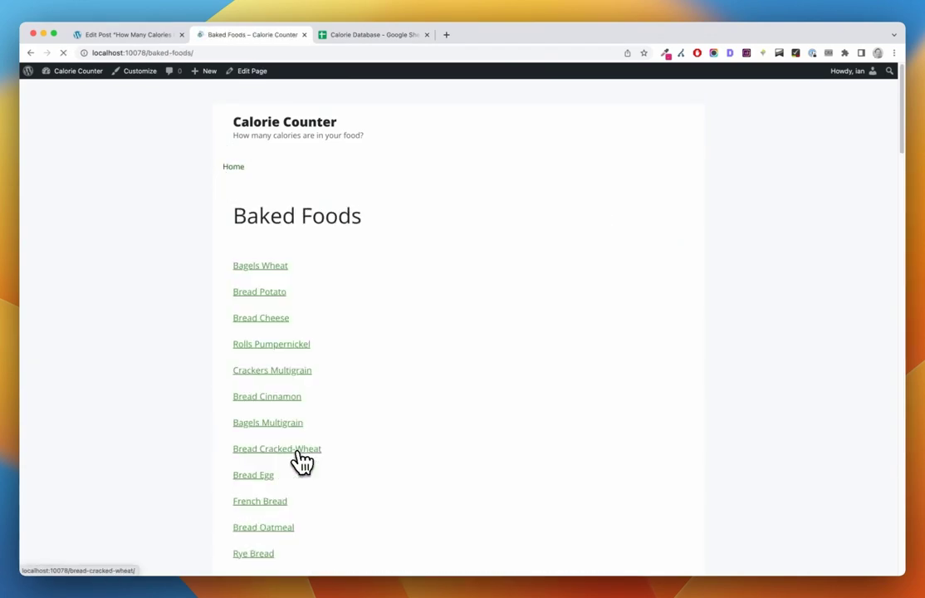
pyautogui.click(263, 272)
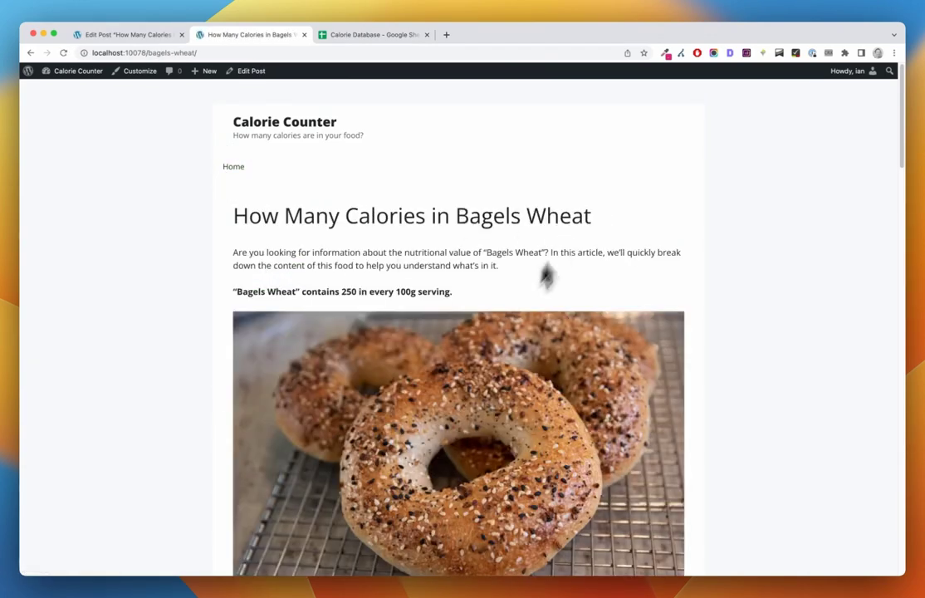
pyautogui.scroll(-7, 546, 274)
pyautogui.scroll(2, 677, 345)
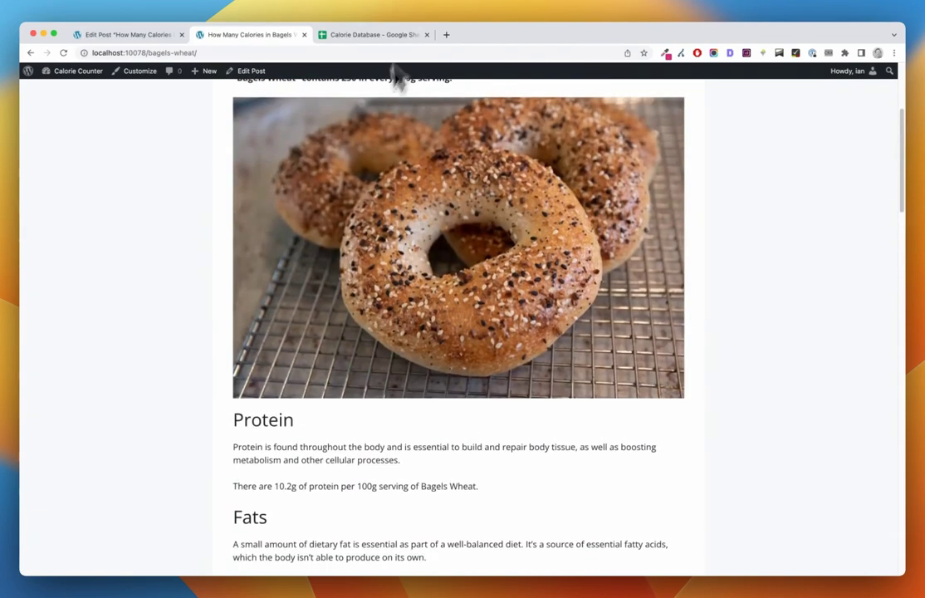
# Step: Return to the Calorie Database sheet and review the image file names assigned to the foods, down to Syrup Cane
pyautogui.click(365, 35)
pyautogui.press('Down')
pyautogui.press('Down')
pyautogui.press('Down')
pyautogui.press('Down')
pyautogui.press('Down')
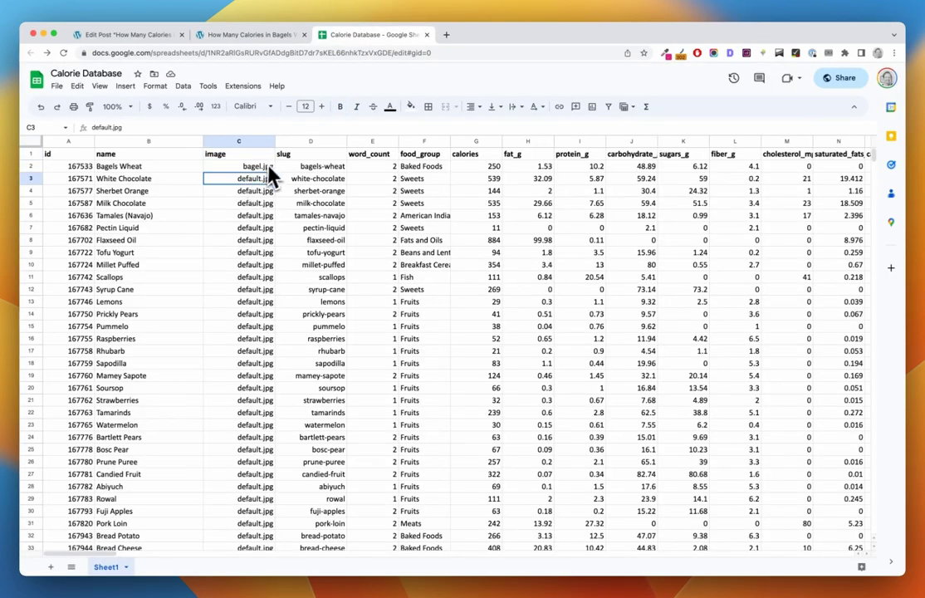
pyautogui.click(241, 291)
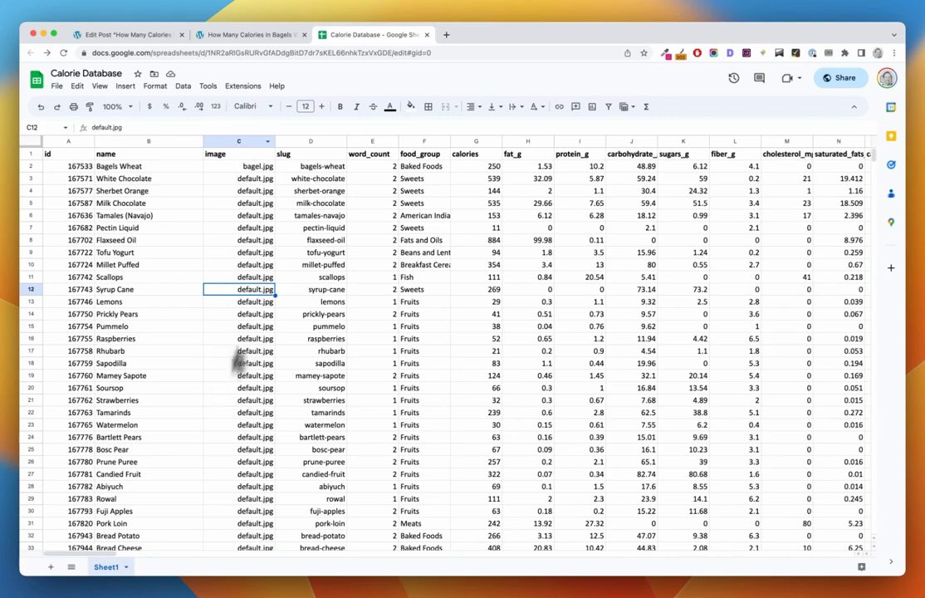
# Step: Compare the template post's image code with the published Bagels Wheat post and the Calorie Database sheet
pyautogui.click(109, 38)
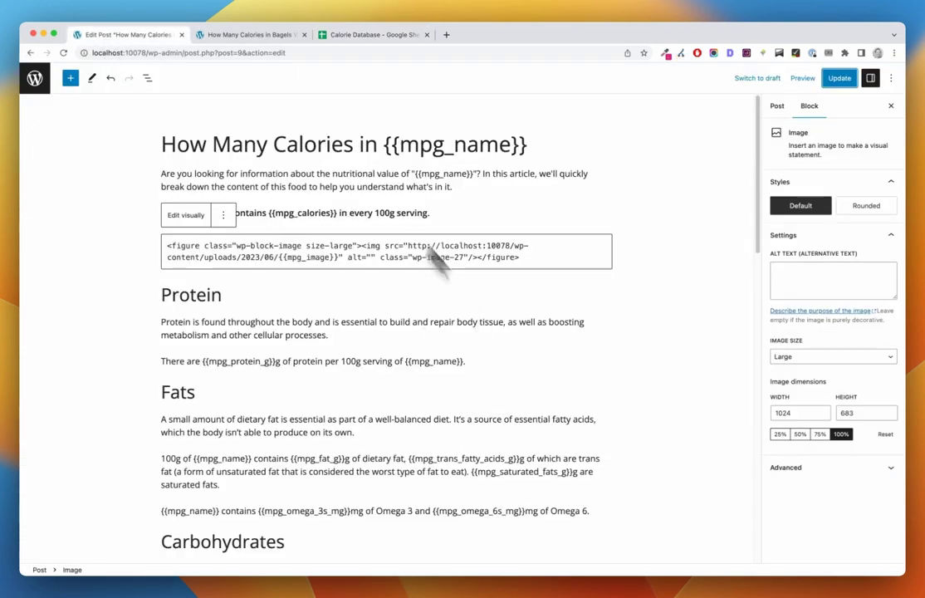
pyautogui.click(236, 46)
pyautogui.scroll(5, 567, 499)
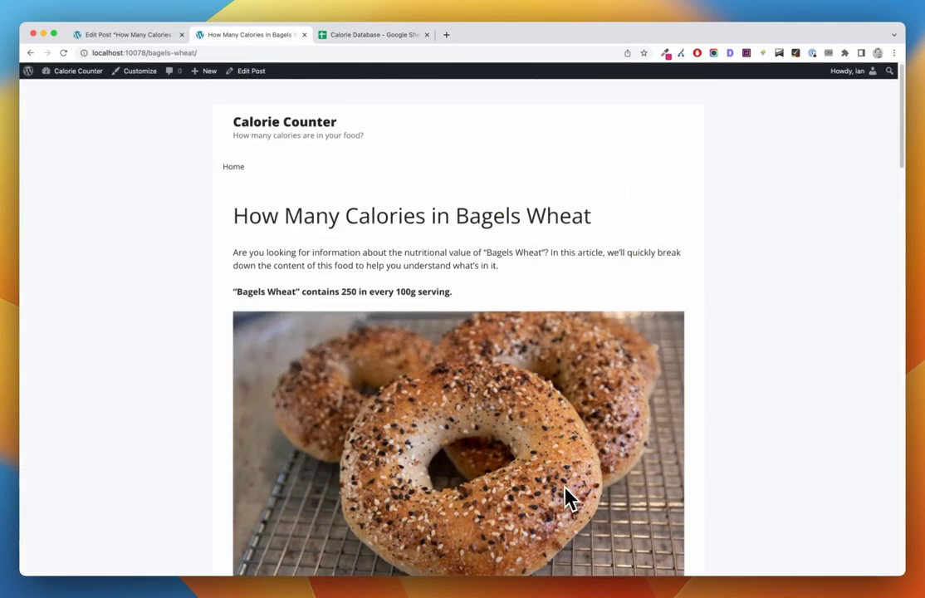
pyautogui.click(374, 36)
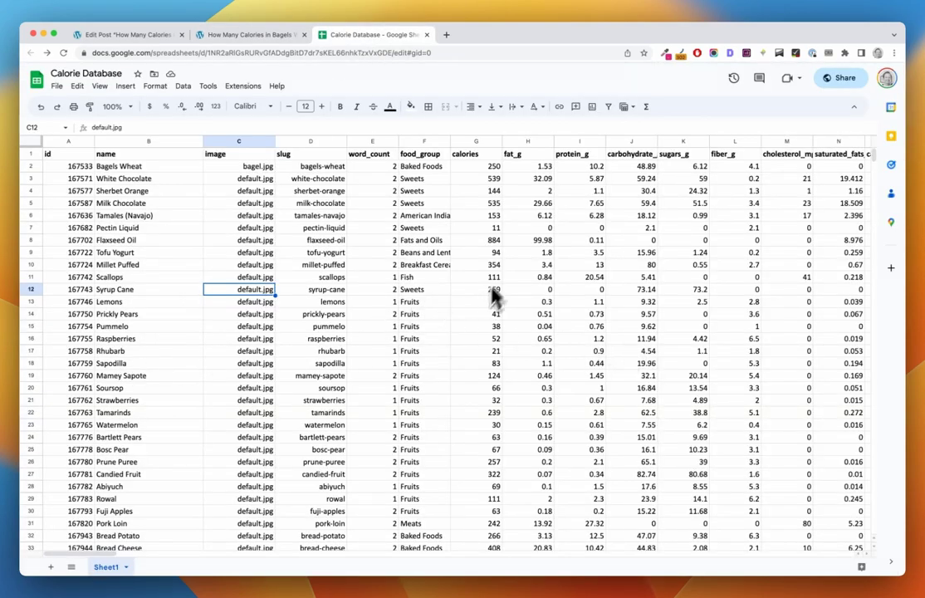
pyautogui.click(249, 37)
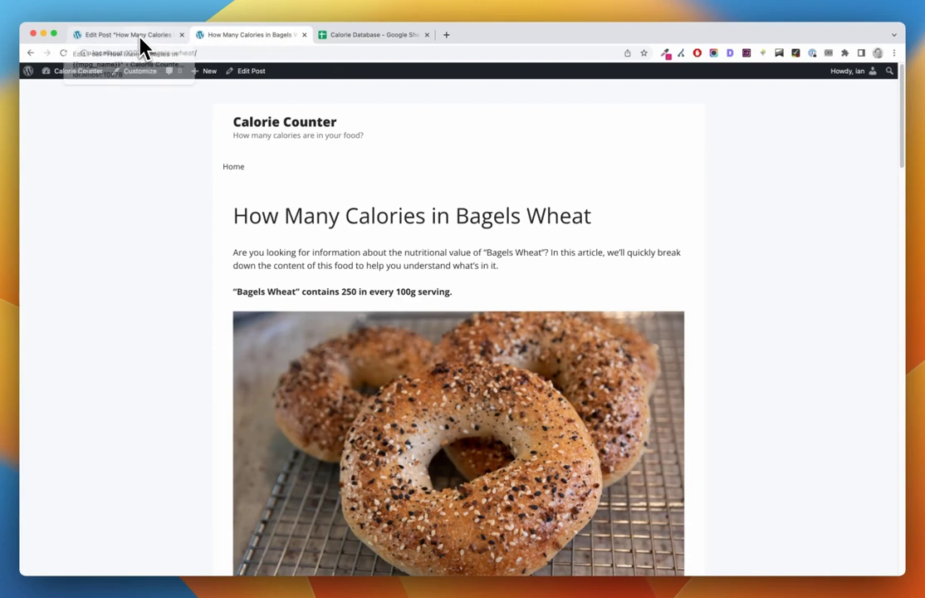